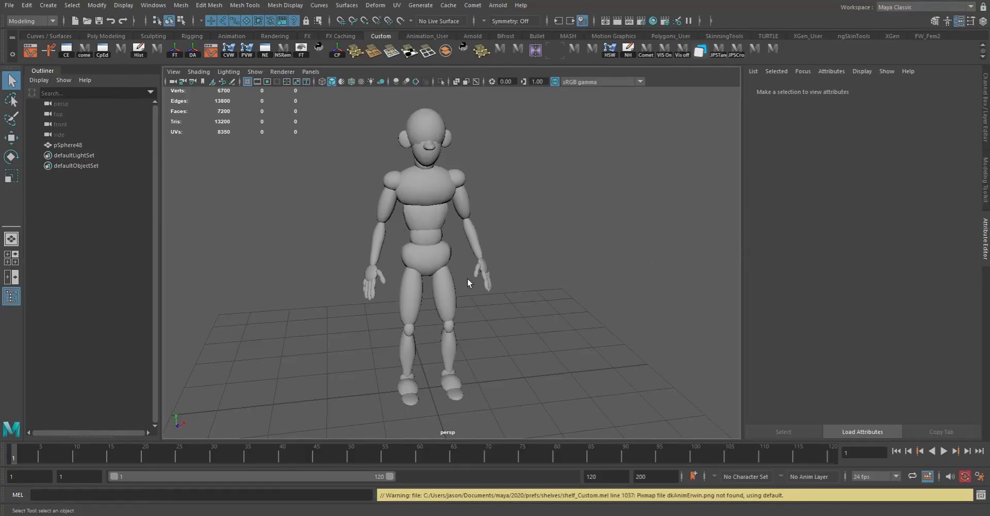
- Open the Hypershade material editor and maximize its window
{"action": "mouse_move", "coordinate": [431, 250]}
{"action": "left_mouse_down", "text": "alt"}
{"action": "mouse_move", "coordinate": [468, 254]}
{"action": "mouse_move", "coordinate": [444, 249]}
{"action": "left_mouse_up", "text": "alt"}
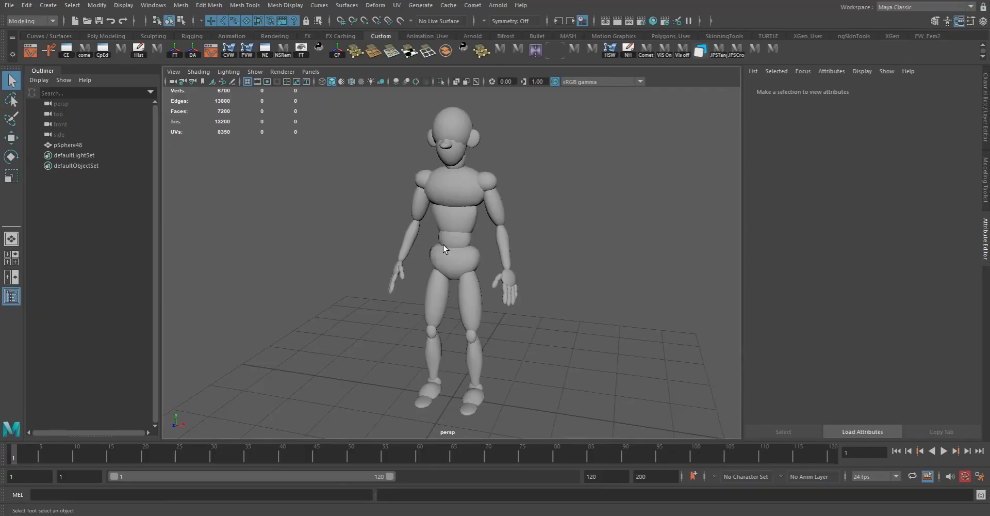
{"action": "right_click_drag", "start_coordinate": [473, 160], "coordinate": [536, 216], "text": "alt"}
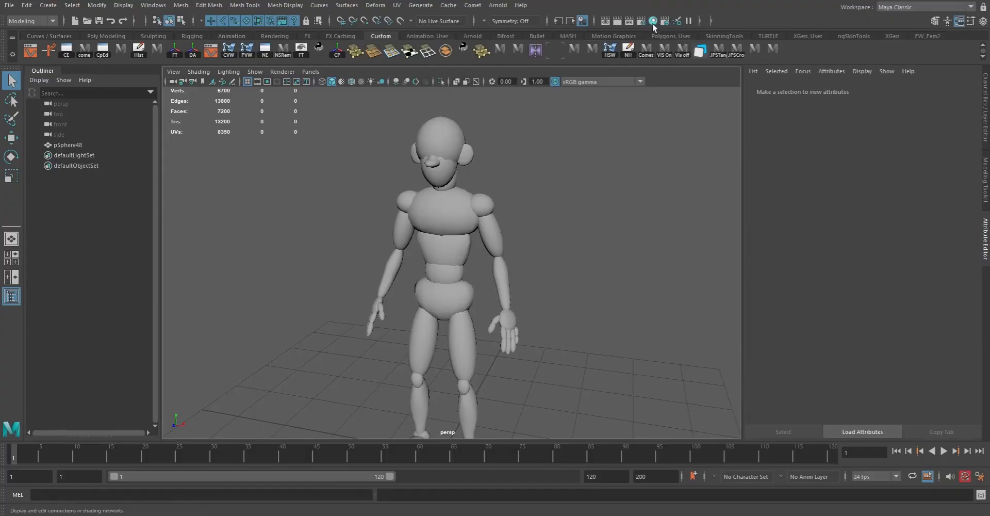
{"action": "left_click", "coordinate": [653, 23]}
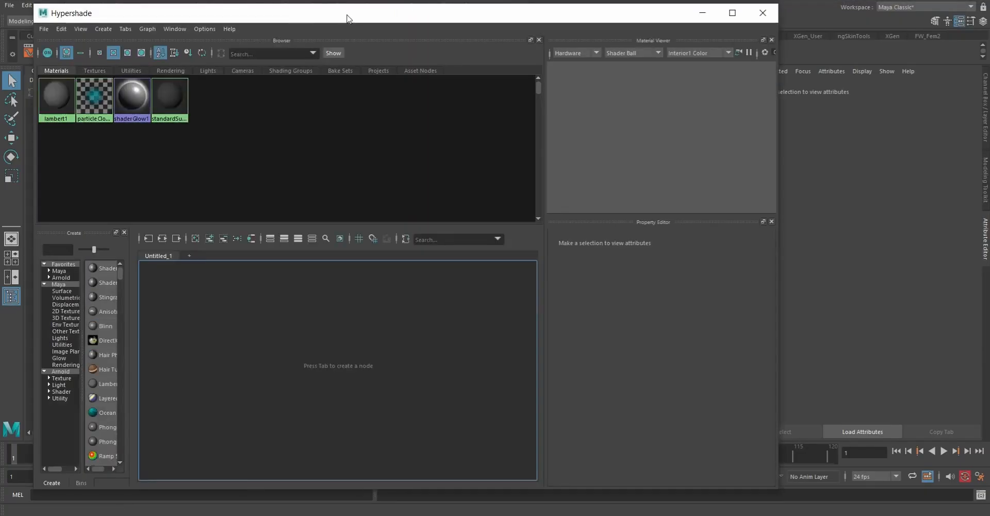
{"action": "left_click_drag", "start_coordinate": [365, 16], "coordinate": [547, 8]}
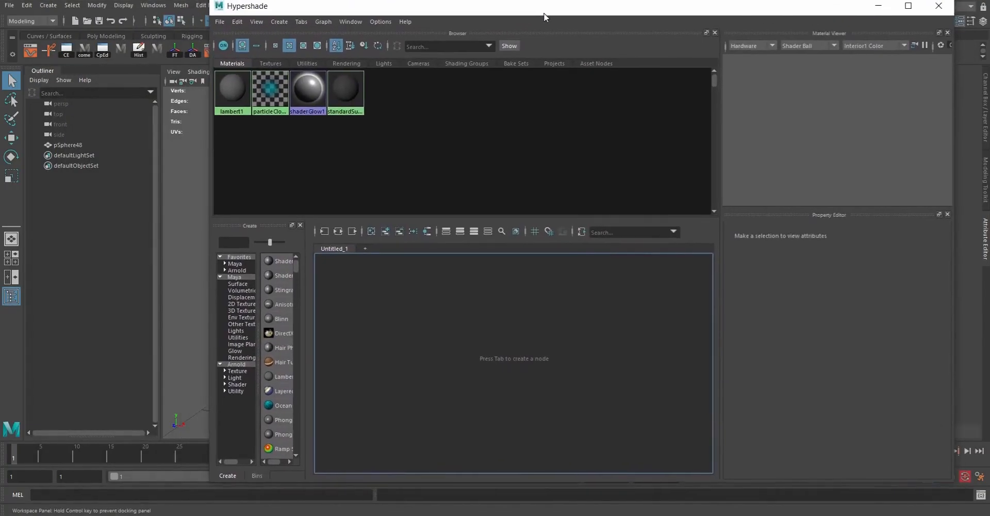
{"action": "double_click", "coordinate": [547, 9]}
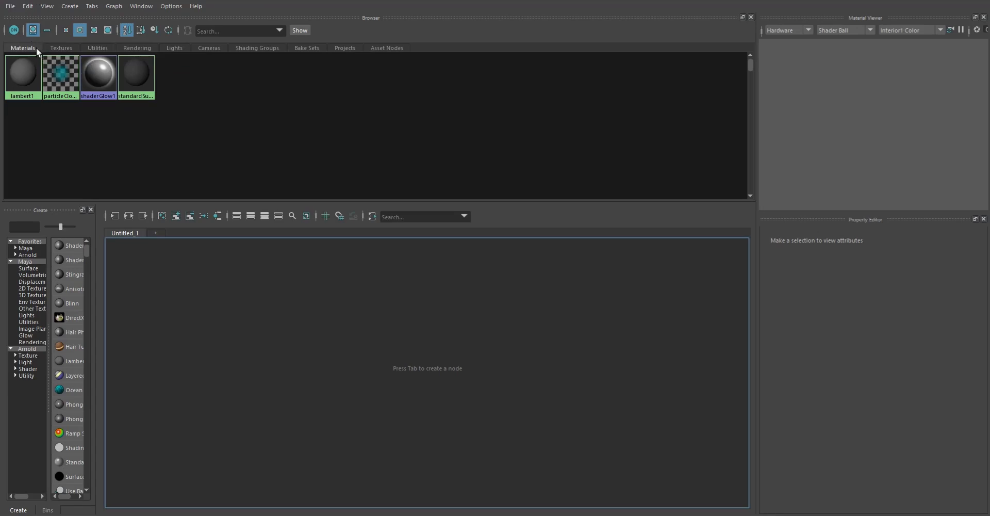
{"action": "left_click", "coordinate": [201, 119]}
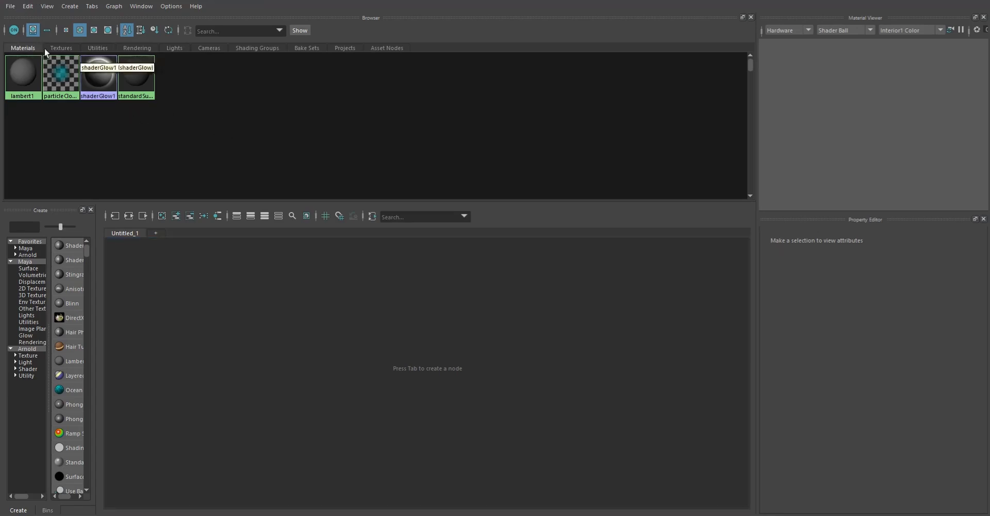
- Create a Blinn material, brighten its color to white and raise its Diffuse to 1
{"action": "left_click", "coordinate": [10, 6]}
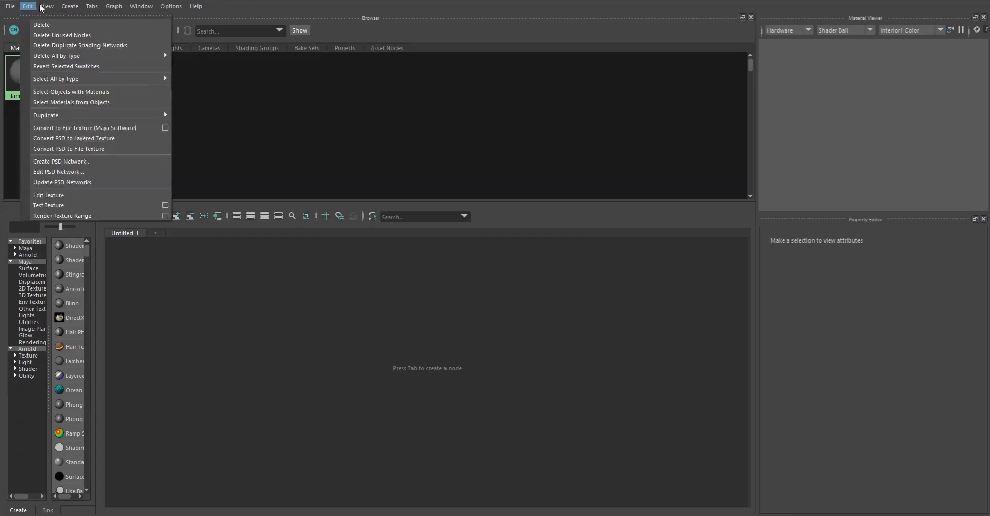
{"action": "mouse_move", "coordinate": [68, 6]}
{"action": "mouse_move", "coordinate": [102, 26]}
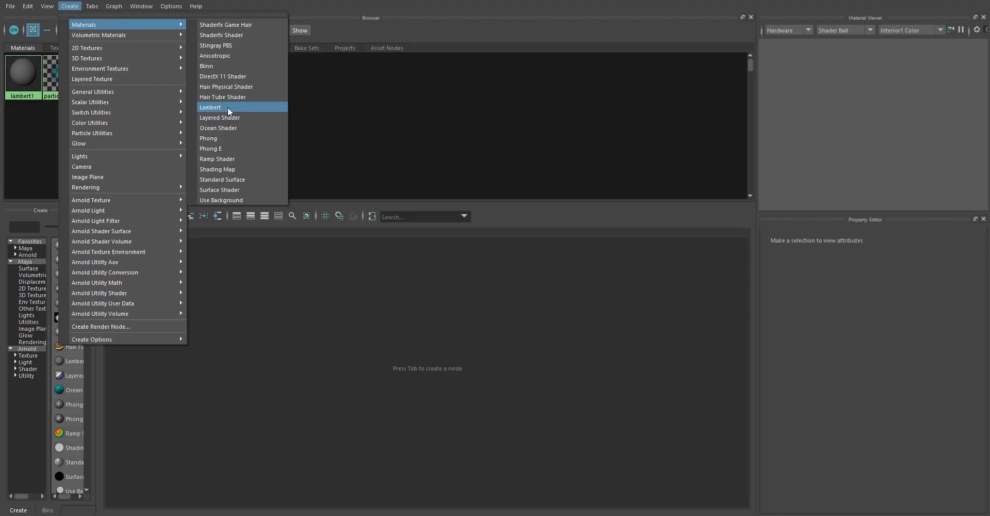
{"action": "left_click", "coordinate": [217, 66]}
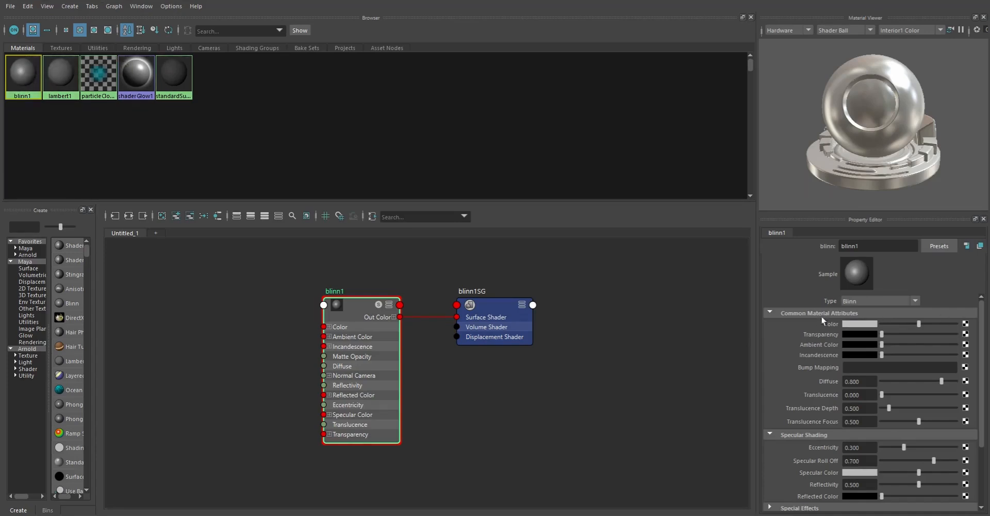
{"action": "left_click_drag", "start_coordinate": [917, 323], "coordinate": [957, 323]}
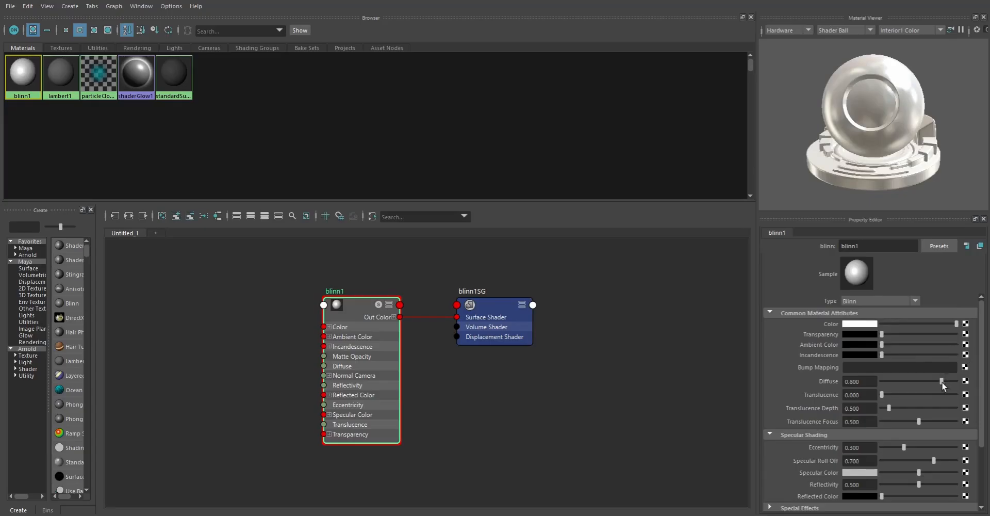
{"action": "left_click_drag", "start_coordinate": [942, 380], "coordinate": [972, 384]}
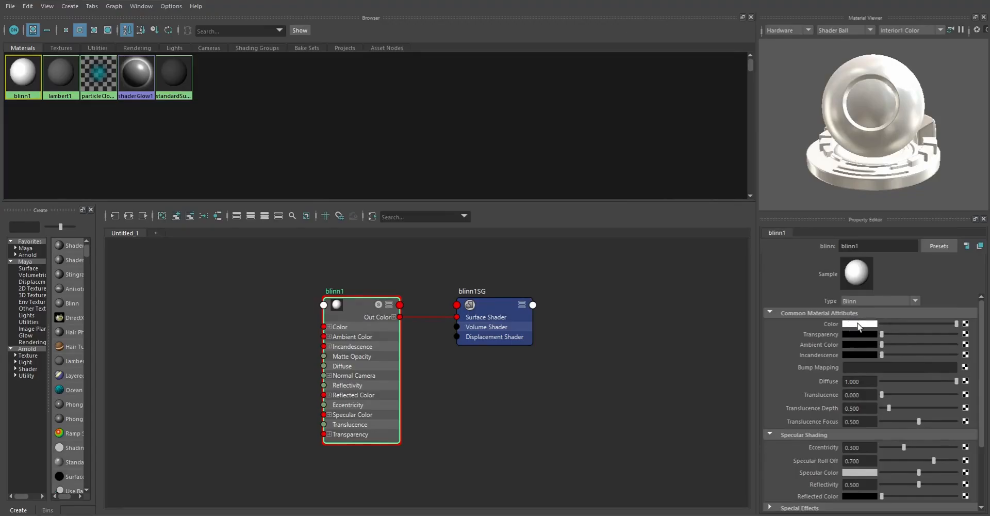
- Rename the new Blinn material as Skin_mat
{"action": "left_click", "coordinate": [863, 245]}
{"action": "double_click", "coordinate": [859, 246]}
{"action": "type", "text": "Skin_mat"}
{"action": "key", "text": "Return"}
- Set Skin_mat's color to a warm reddish-tan skin tone by adjusting hue, saturation and value
{"action": "left_click", "coordinate": [853, 325]}
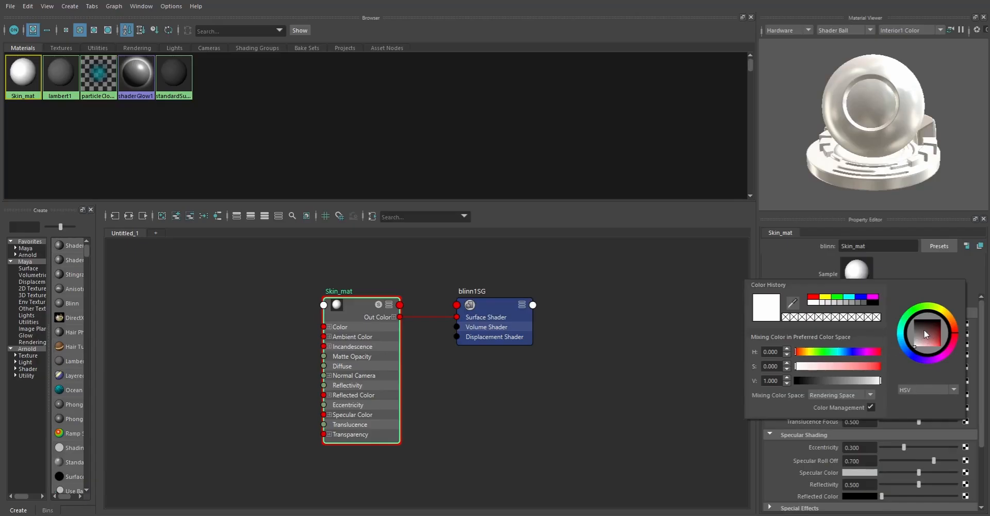
{"action": "left_click_drag", "start_coordinate": [922, 334], "coordinate": [929, 329]}
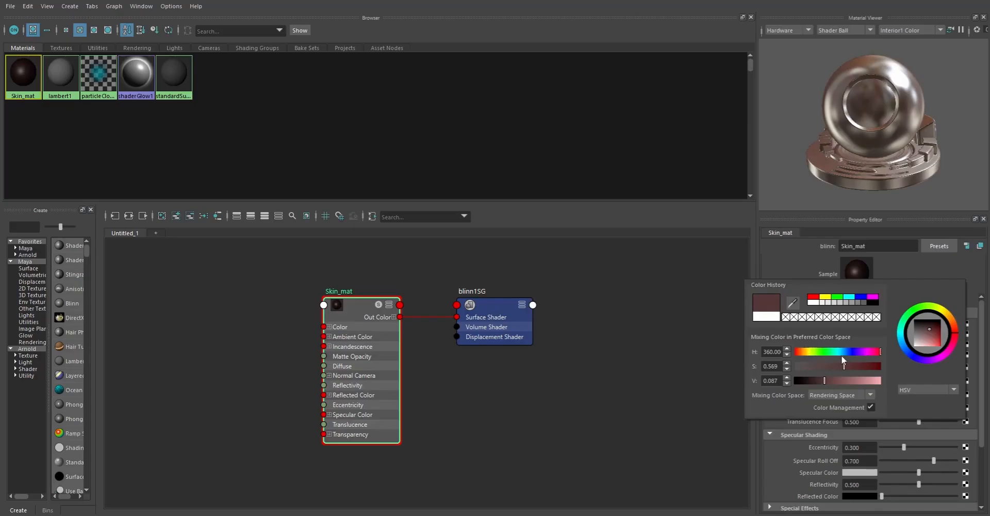
{"action": "left_click_drag", "start_coordinate": [951, 315], "coordinate": [954, 325]}
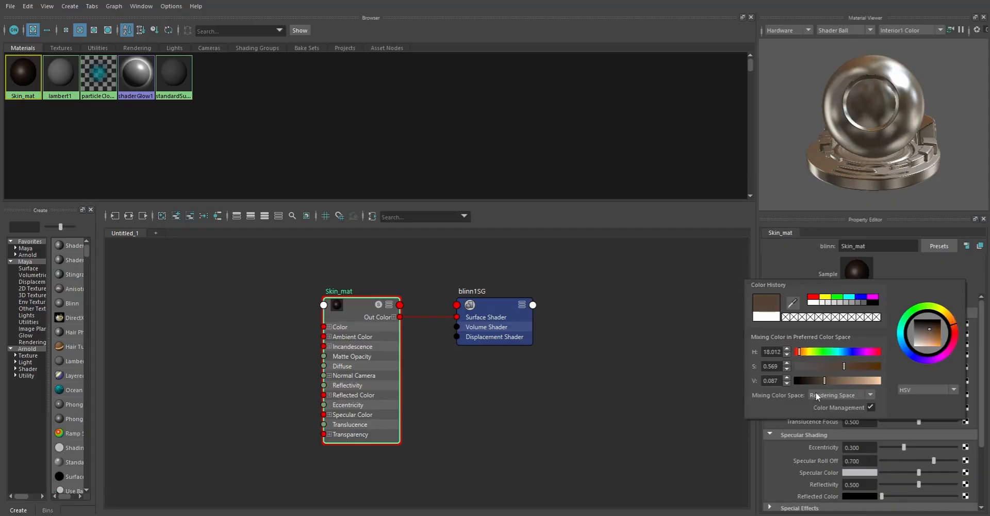
{"action": "left_click_drag", "start_coordinate": [841, 383], "coordinate": [851, 381]}
{"action": "left_click_drag", "start_coordinate": [952, 327], "coordinate": [955, 330]}
{"action": "left_click_drag", "start_coordinate": [858, 384], "coordinate": [849, 367]}
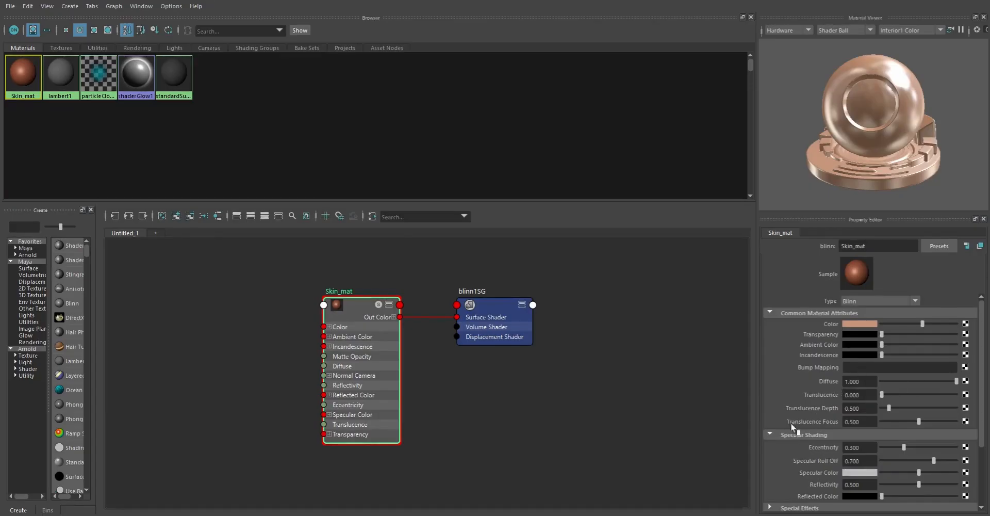
- Set Skin_mat's Translucence Depth, Translucence Focus and Reflectivity to 0, Specular Roll Off to about 0.035 and Specular Color to white
{"action": "left_click_drag", "start_coordinate": [887, 407], "coordinate": [879, 407]}
{"action": "scroll", "coordinate": [789, 397], "scroll_direction": "down", "scroll_amount": 3}
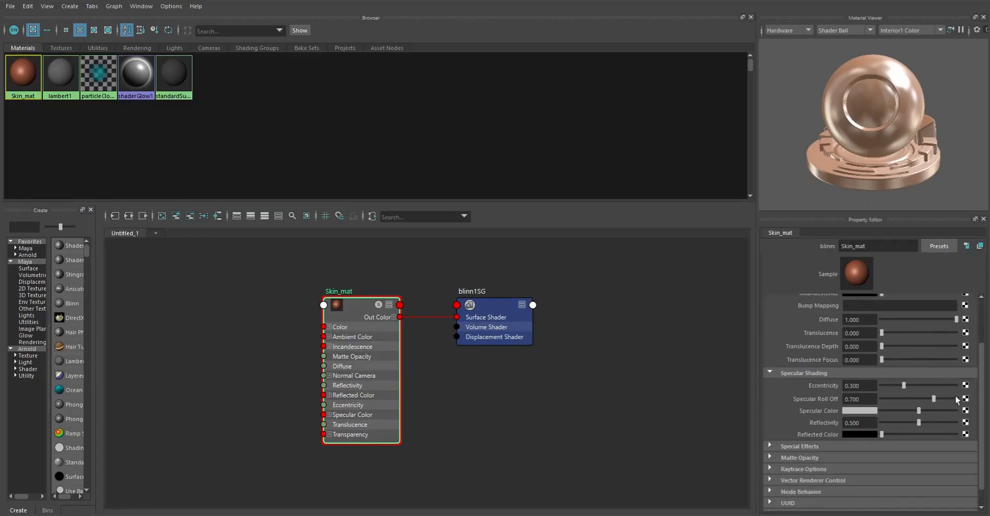
{"action": "left_click_drag", "start_coordinate": [894, 402], "coordinate": [884, 400]}
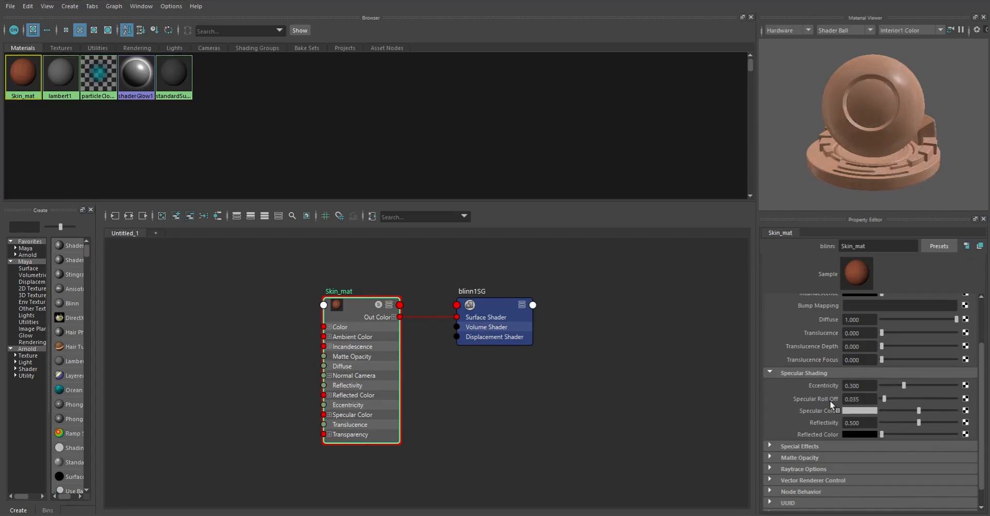
{"action": "left_click_drag", "start_coordinate": [921, 411], "coordinate": [969, 410]}
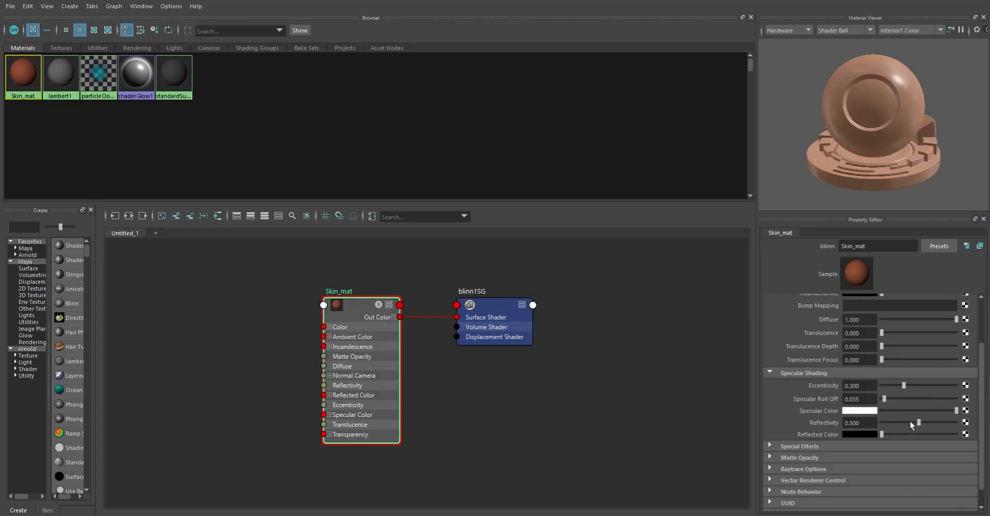
{"action": "left_click_drag", "start_coordinate": [923, 422], "coordinate": [888, 422]}
- Fine-tune Skin_mat's Specular Roll Off, trying 0.01 and settling on 0.02
{"action": "double_click", "coordinate": [865, 399]}
{"action": "type", "text": "0.01"}
{"action": "key", "text": "Return"}
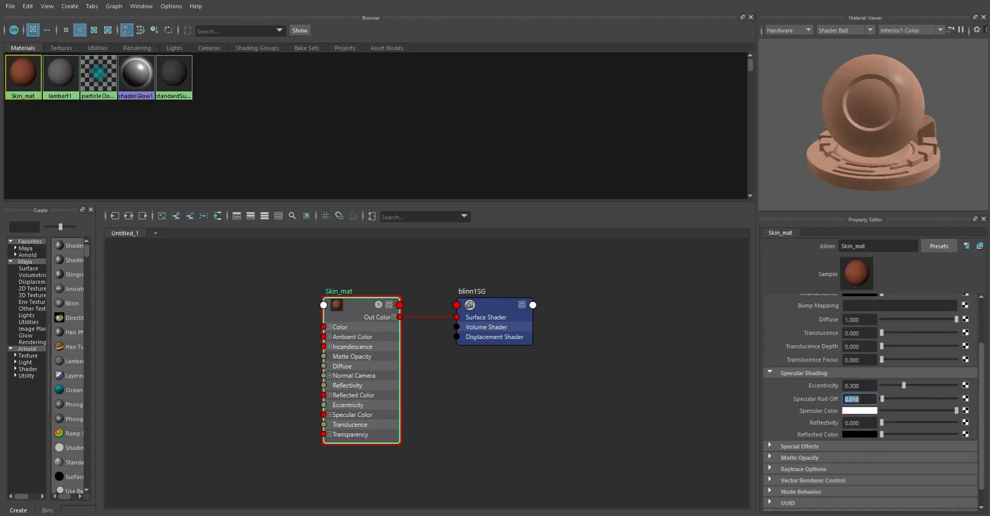
{"action": "type", "text": "0.02"}
{"action": "key", "text": "Return"}
- Raise Skin_mat's Eccentricity, trying 0.7 and settling on 0.65
{"action": "left_click_drag", "start_coordinate": [904, 386], "coordinate": [927, 385]}
{"action": "left_click", "coordinate": [869, 385]}
{"action": "type", "text": "0.7"}
{"action": "key", "text": "Return"}
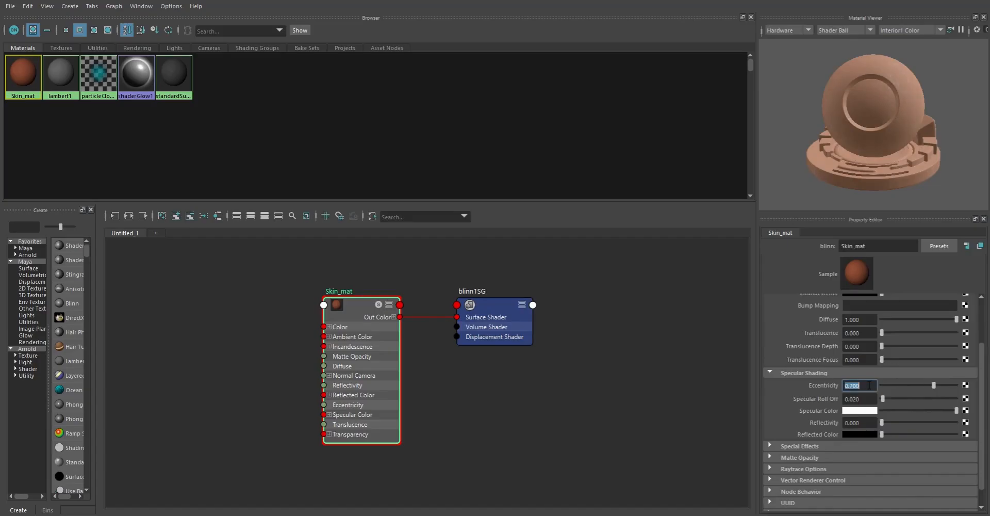
{"action": "type", "text": "0.65"}
{"action": "key", "text": "Return"}
- Create a second Blinn material and rename it as TShirt_mat
{"action": "left_click", "coordinate": [74, 7]}
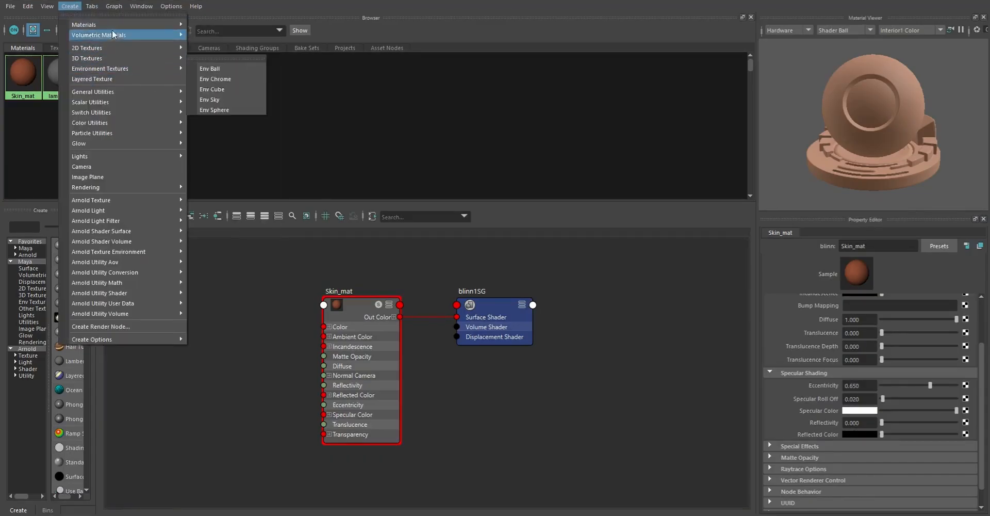
{"action": "mouse_move", "coordinate": [114, 23]}
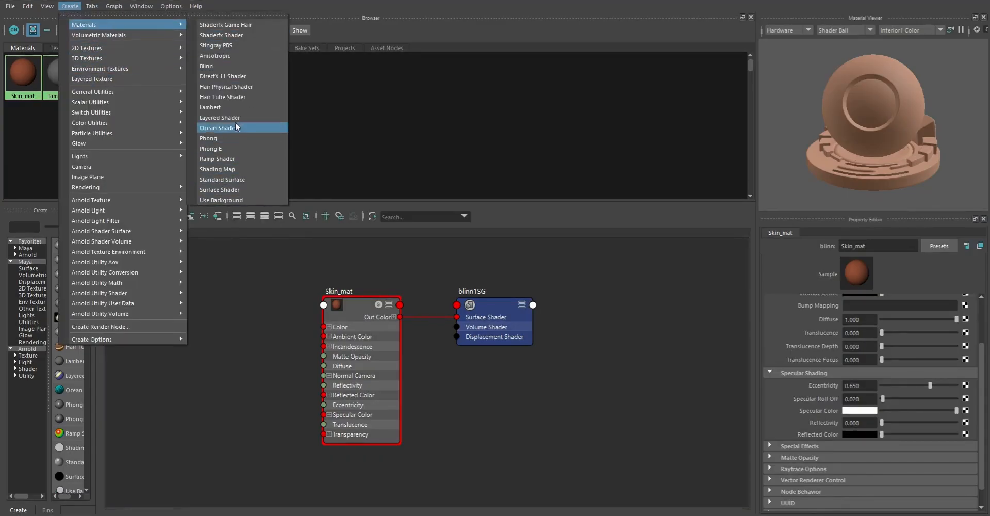
{"action": "left_click", "coordinate": [220, 67]}
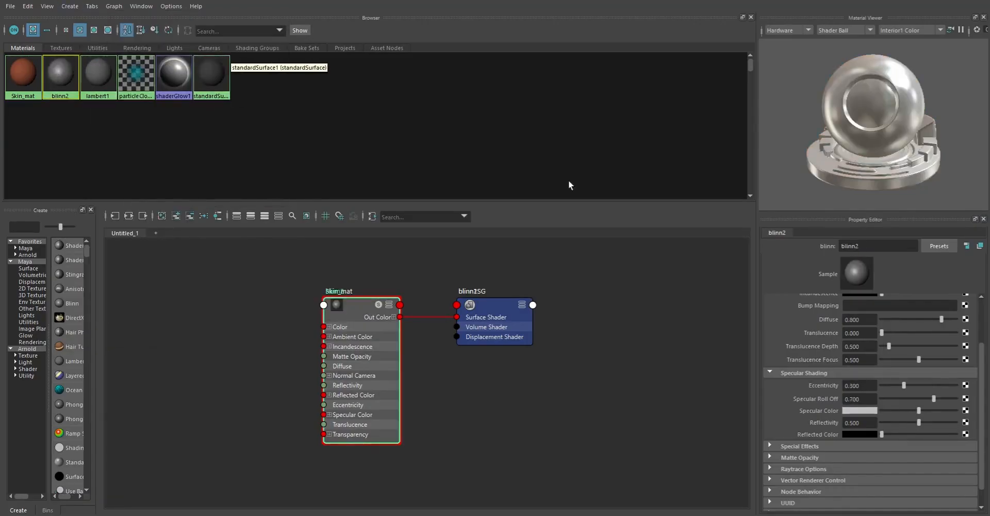
{"action": "left_click", "coordinate": [880, 247]}
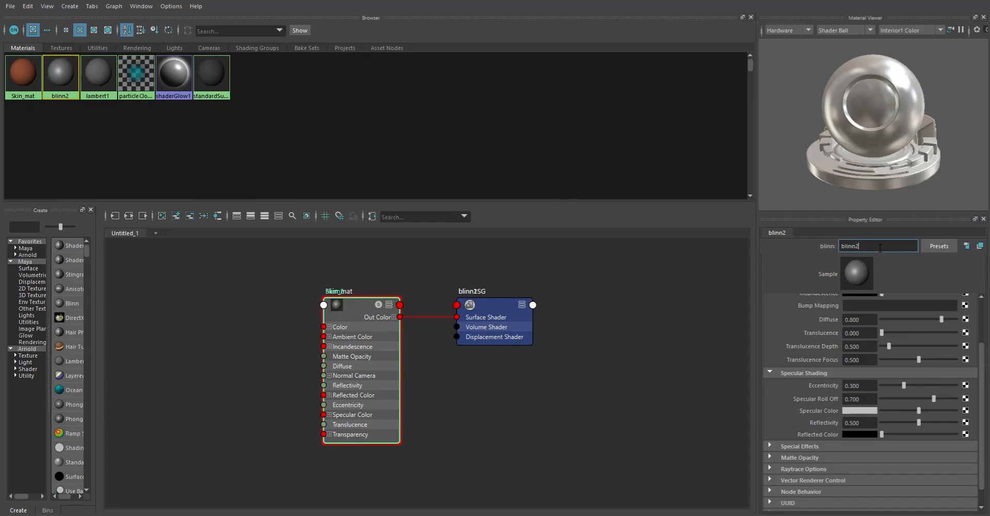
{"action": "double_click", "coordinate": [877, 247]}
{"action": "type", "text": "Thirt"}
{"action": "key", "text": "BackSpace"}
{"action": "key", "text": "BackSpace"}
{"action": "key", "text": "BackSpace"}
{"action": "key", "text": "BackSpace"}
{"action": "type", "text": "Shirt_mat"}
{"action": "key", "text": "Return"}
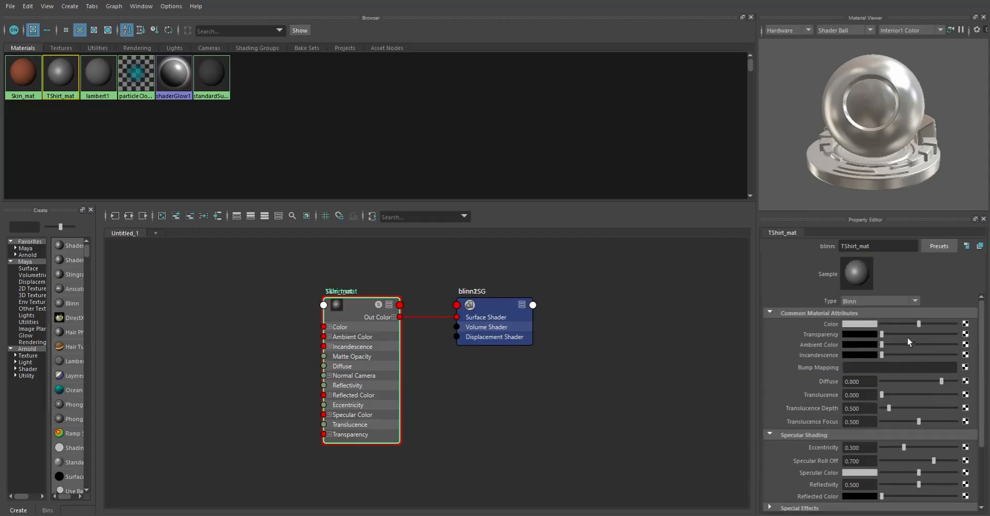
- Set TShirt_mat's Diffuse to 1 and change its color to a very dark gray
{"action": "left_click_drag", "start_coordinate": [923, 323], "coordinate": [957, 323]}
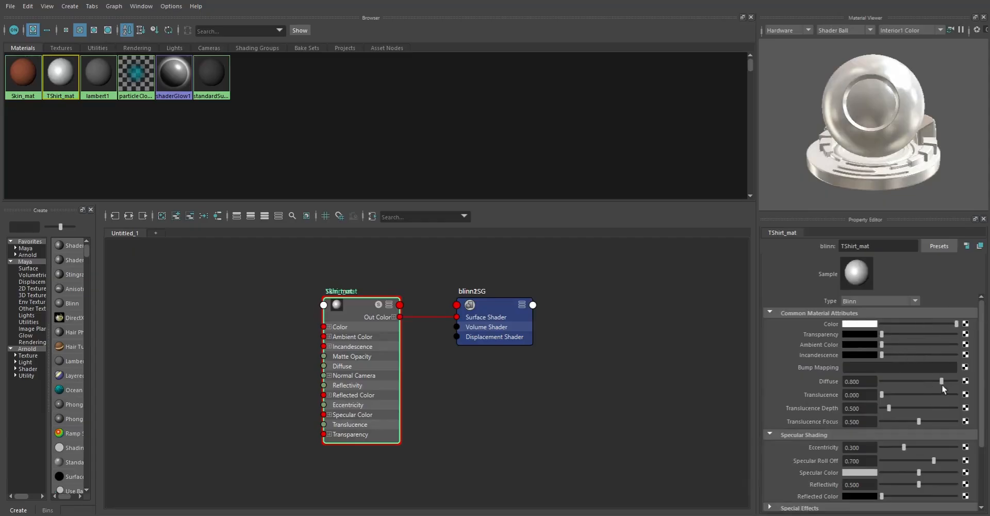
{"action": "left_click_drag", "start_coordinate": [941, 384], "coordinate": [958, 384]}
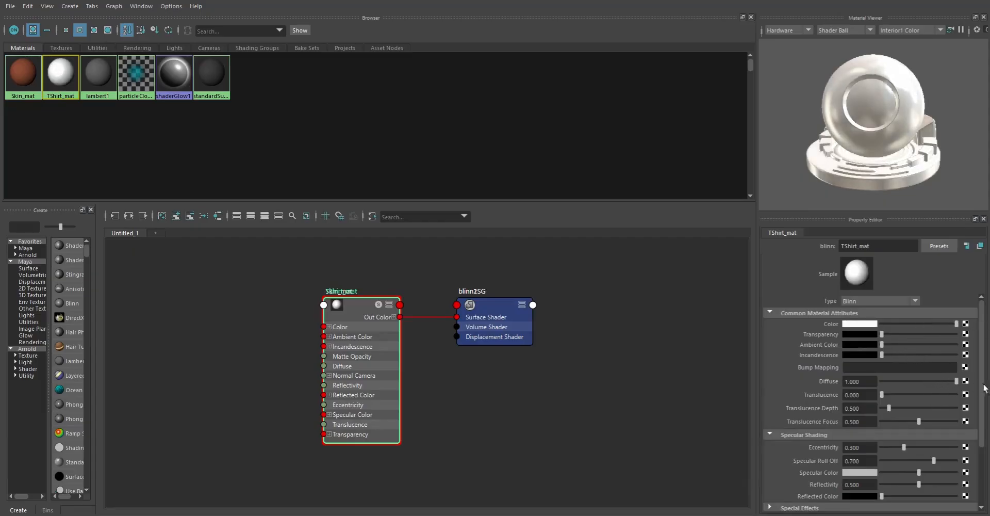
{"action": "left_click", "coordinate": [860, 325]}
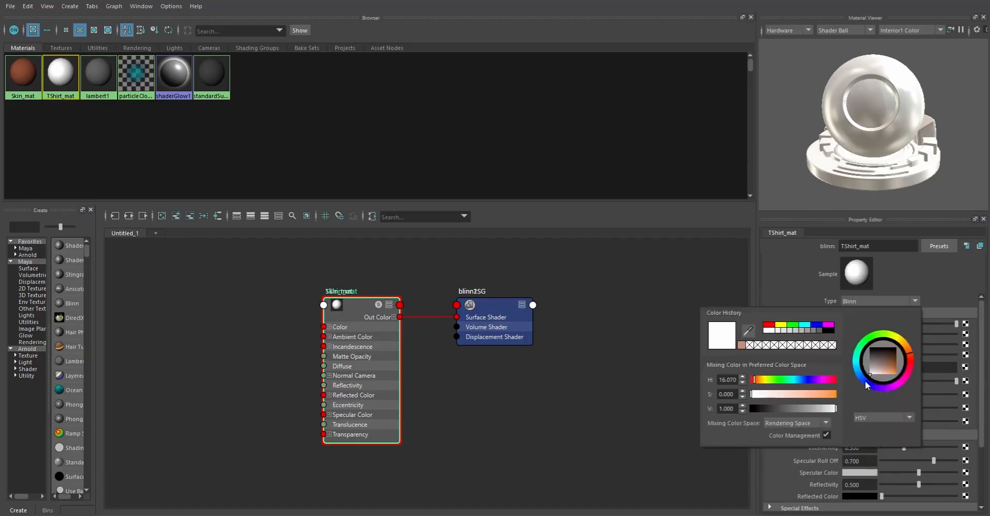
{"action": "mouse_move", "coordinate": [865, 381]}
{"action": "left_mouse_down"}
{"action": "mouse_move", "coordinate": [870, 341]}
{"action": "mouse_move", "coordinate": [884, 334]}
{"action": "mouse_move", "coordinate": [857, 364]}
{"action": "mouse_move", "coordinate": [860, 354]}
{"action": "mouse_move", "coordinate": [895, 382]}
{"action": "mouse_move", "coordinate": [857, 360]}
{"action": "mouse_move", "coordinate": [854, 371]}
{"action": "mouse_move", "coordinate": [907, 382]}
{"action": "mouse_move", "coordinate": [880, 371]}
{"action": "mouse_move", "coordinate": [866, 377]}
{"action": "mouse_move", "coordinate": [887, 355]}
{"action": "left_mouse_up"}
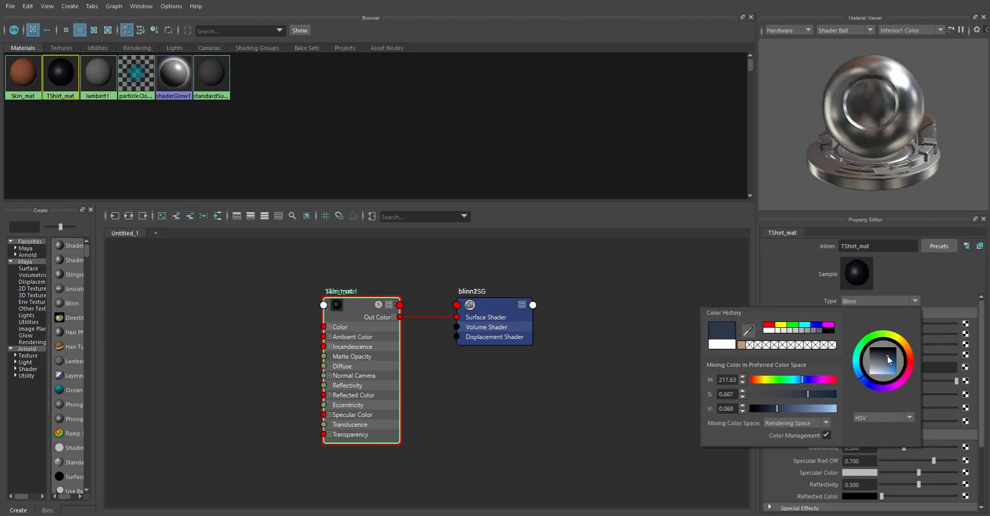
{"action": "left_click_drag", "start_coordinate": [810, 395], "coordinate": [769, 406]}
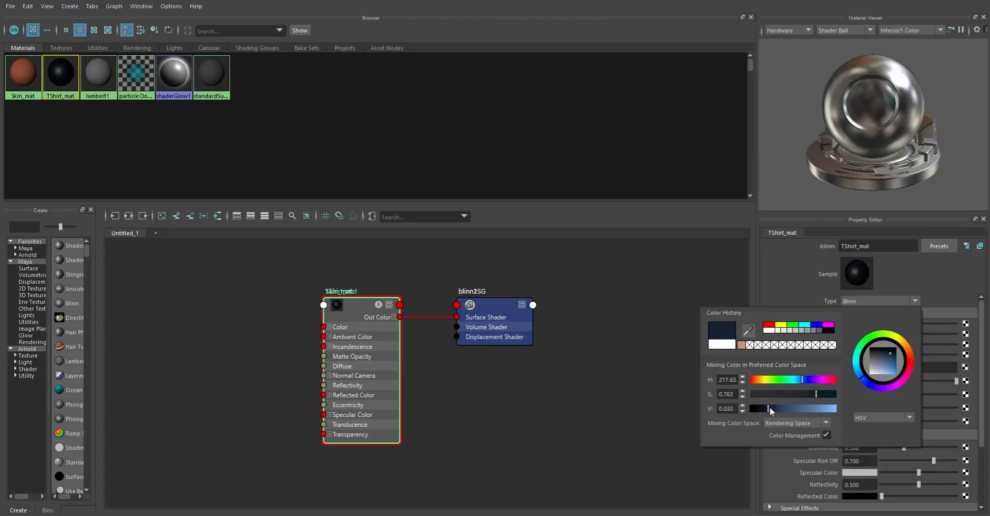
{"action": "left_click_drag", "start_coordinate": [886, 354], "coordinate": [854, 357]}
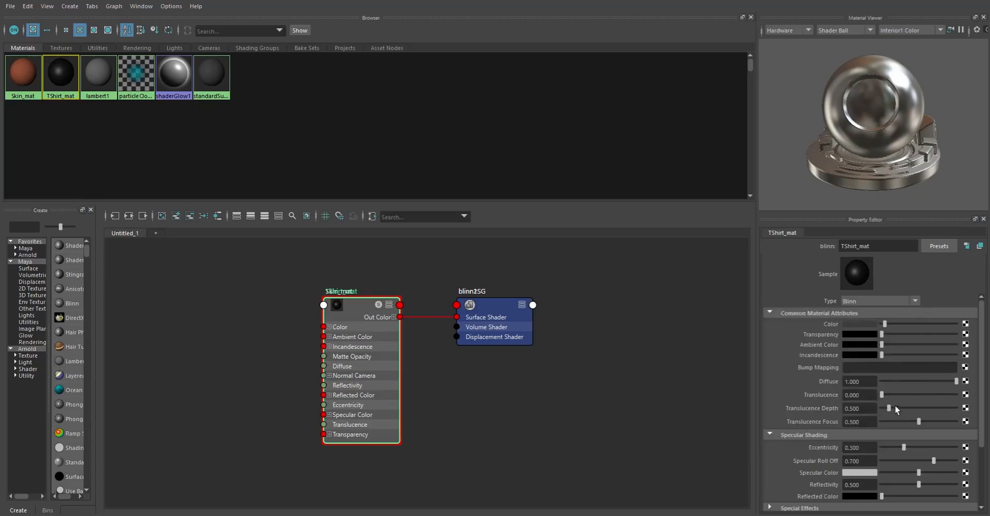
- Set TShirt_mat's Translucence Depth, Translucence Focus and Reflectivity to 0, Specular Roll Off to about 0.224 and Eccentricity to about 0.58
{"action": "left_click_drag", "start_coordinate": [919, 421], "coordinate": [921, 472]}
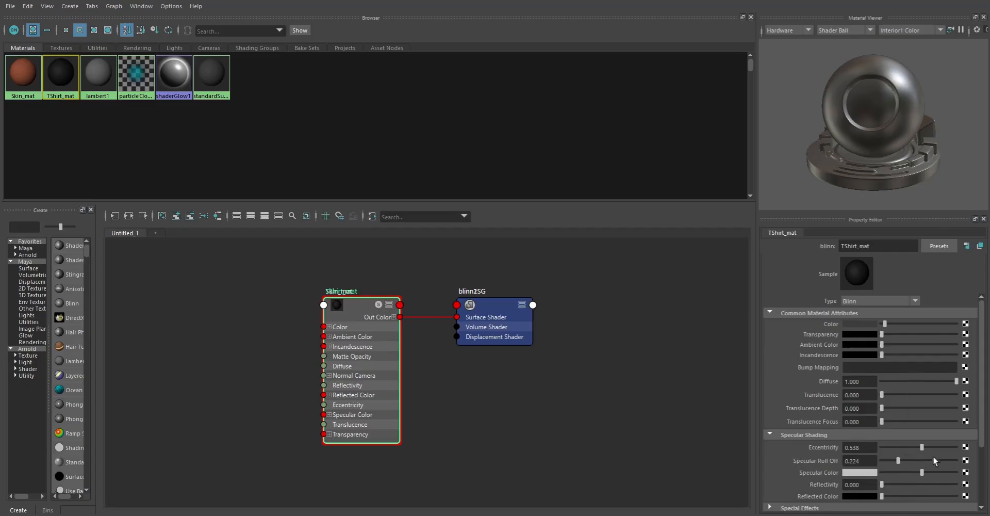
{"action": "scroll", "coordinate": [927, 460], "scroll_direction": "down", "scroll_amount": 3}
{"action": "left_click_drag", "start_coordinate": [928, 384], "coordinate": [926, 383]}
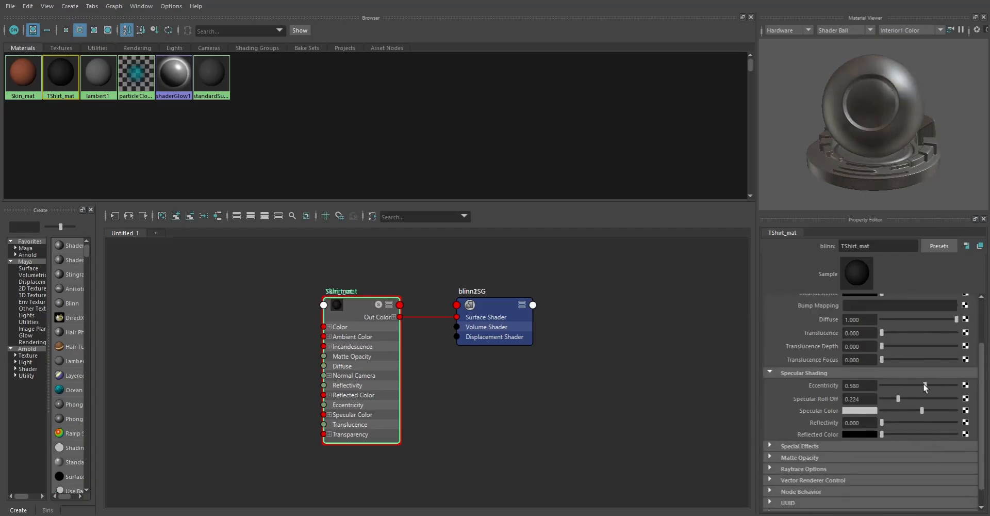
- Refine TShirt_mat's Eccentricity, trying 0.7 and settling on 0.68, and deselect the material
{"action": "double_click", "coordinate": [862, 389]}
{"action": "type", "text": "0.7"}
{"action": "key", "text": "Return"}
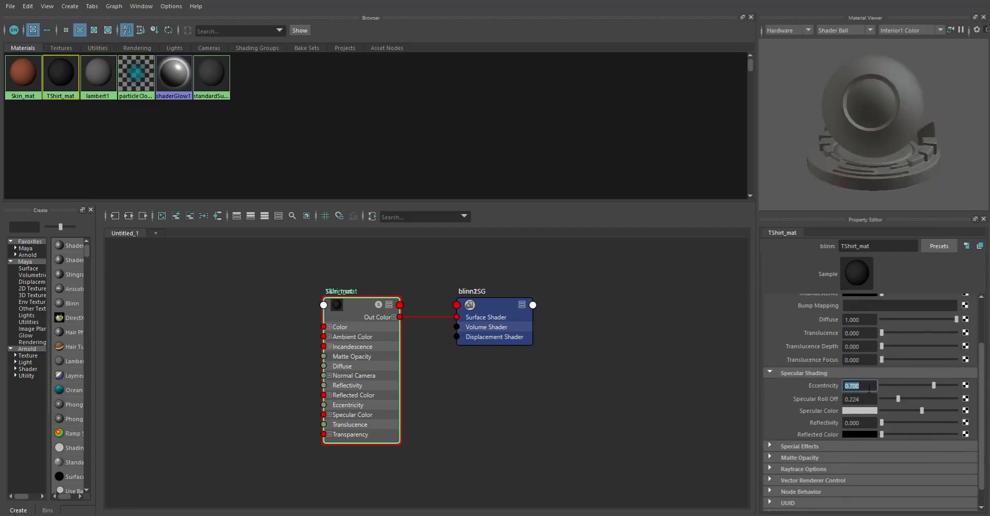
{"action": "type", "text": "0.68"}
{"action": "key", "text": "Return"}
{"action": "left_click", "coordinate": [123, 143]}
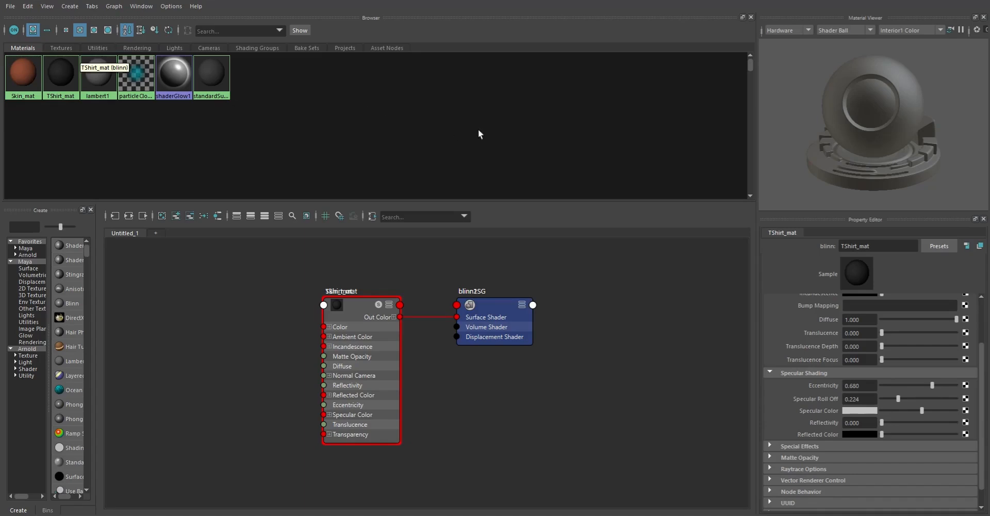
{"action": "left_click", "coordinate": [70, 6]}
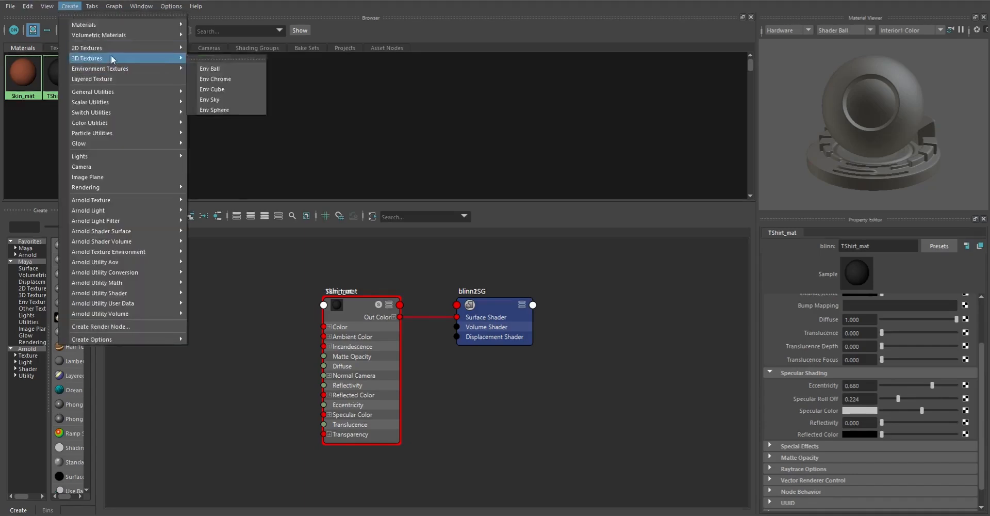
{"action": "mouse_move", "coordinate": [165, 25]}
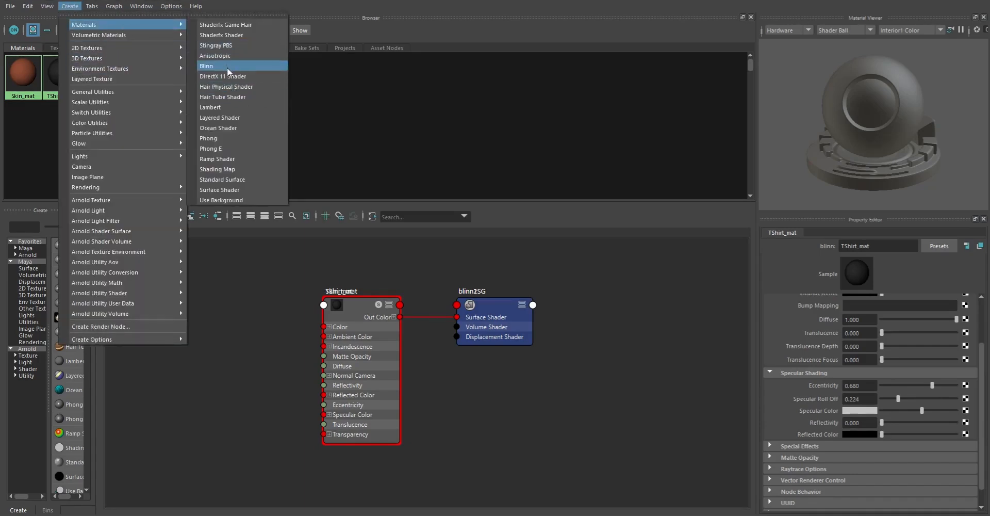
{"action": "left_click", "coordinate": [223, 108]}
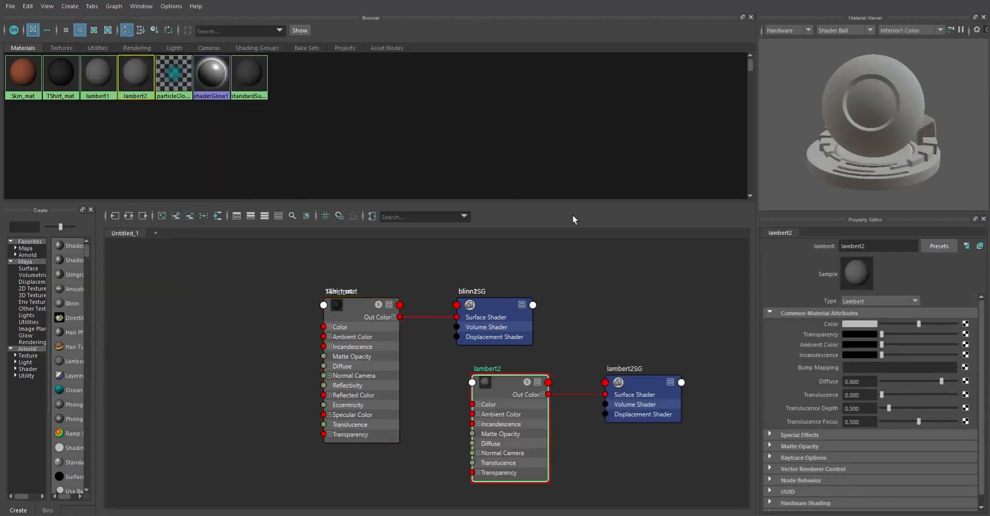
{"action": "key", "text": "Delete"}
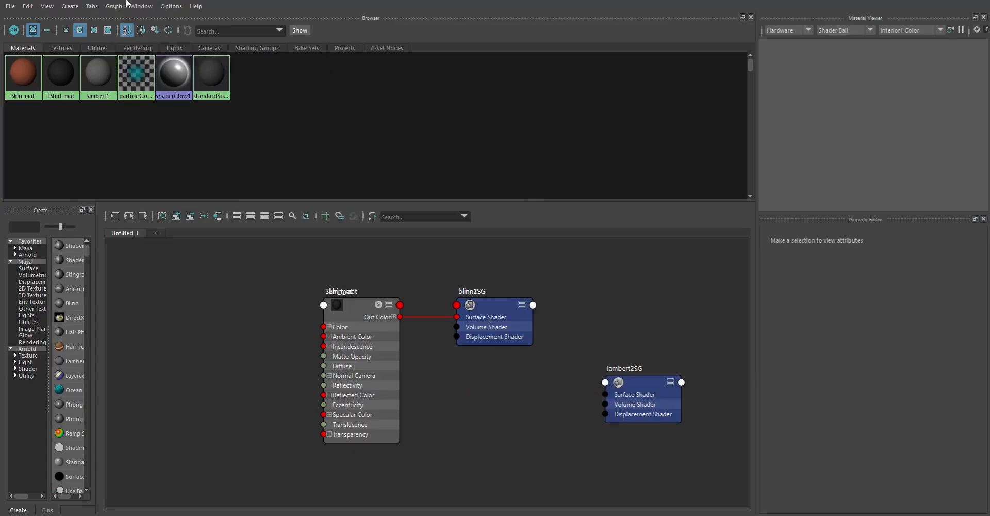
- Create a third Blinn material and rename it as Jeans_mat
{"action": "left_click", "coordinate": [61, 7]}
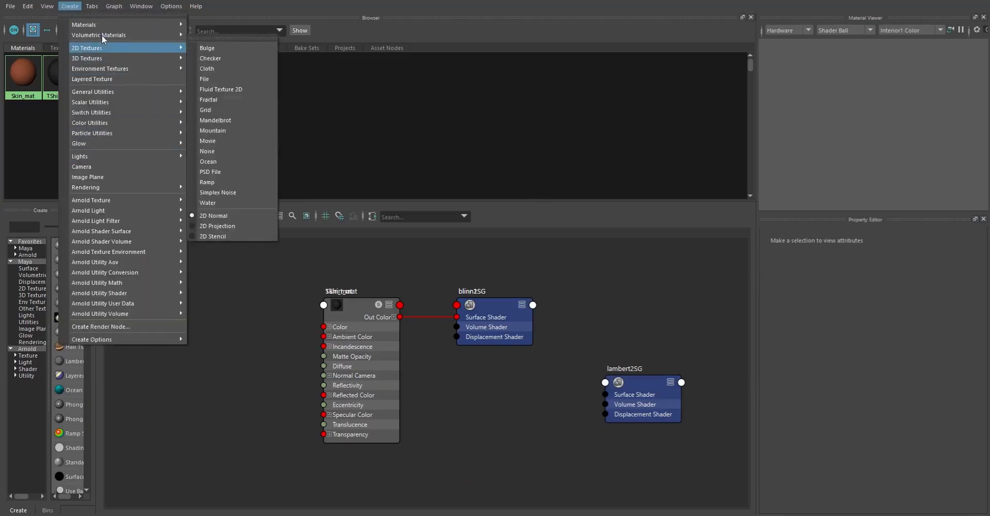
{"action": "mouse_move", "coordinate": [101, 24]}
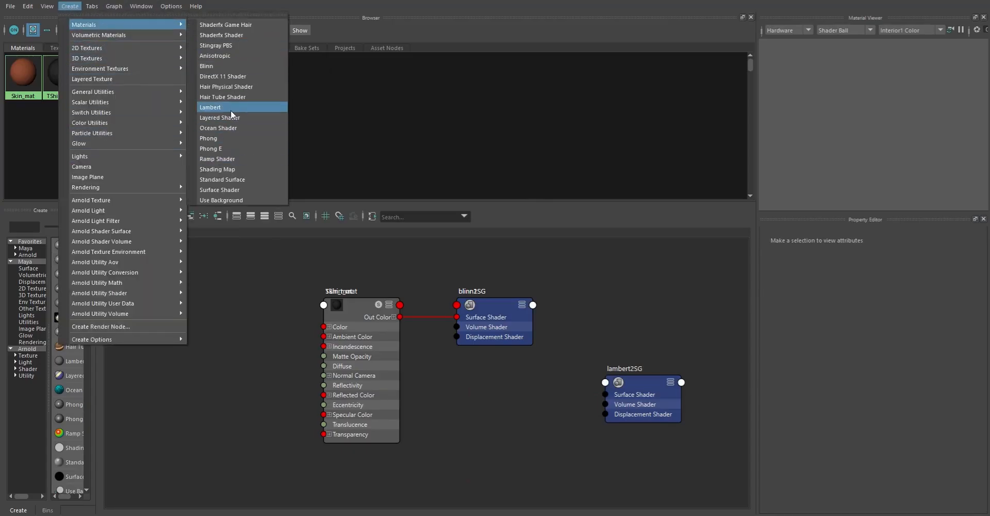
{"action": "left_click", "coordinate": [223, 71]}
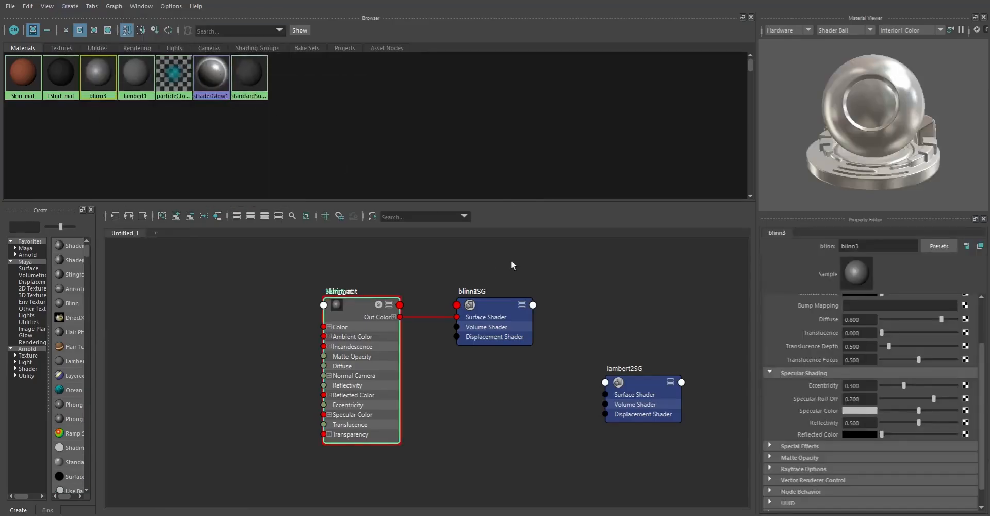
{"action": "scroll", "coordinate": [884, 320], "scroll_direction": "up", "scroll_amount": 2}
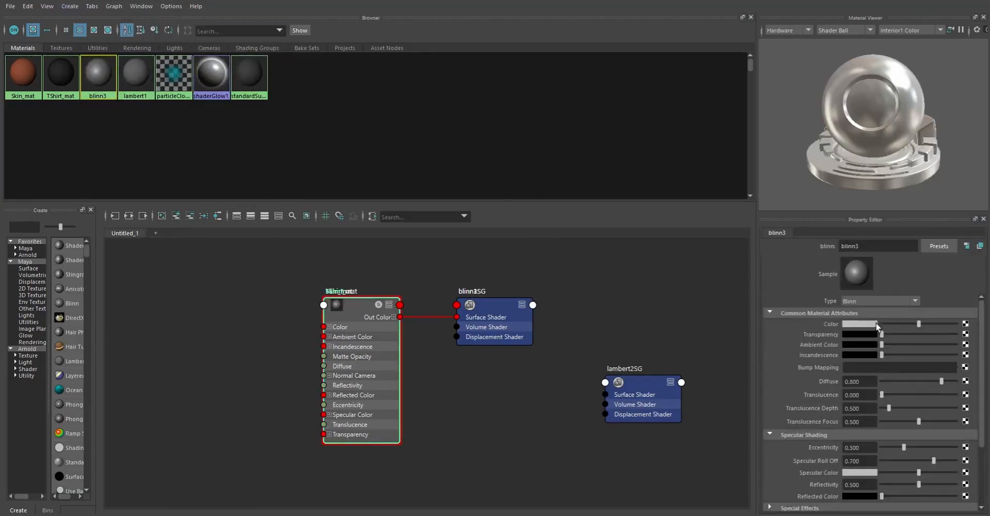
{"action": "left_click_drag", "start_coordinate": [866, 246], "coordinate": [808, 240]}
{"action": "type", "text": "Pants"}
{"action": "type", "text": "_mat"}
{"action": "key", "text": "BackSpace"}
{"action": "key", "text": "BackSpace"}
{"action": "key", "text": "BackSpace"}
{"action": "key", "text": "BackSpace"}
{"action": "key", "text": "BackSpace"}
{"action": "key", "text": "BackSpace"}
{"action": "key", "text": "BackSpace"}
{"action": "key", "text": "BackSpace"}
{"action": "key", "text": "BackSpace"}
{"action": "type", "text": "Jeans_mat"}
{"action": "key", "text": "Return"}
- Change Jeans_mat's color to a dark violet-blue with hue 241.62, saturation 0.917 and value about 0.413
{"action": "left_click_drag", "start_coordinate": [919, 324], "coordinate": [956, 324]}
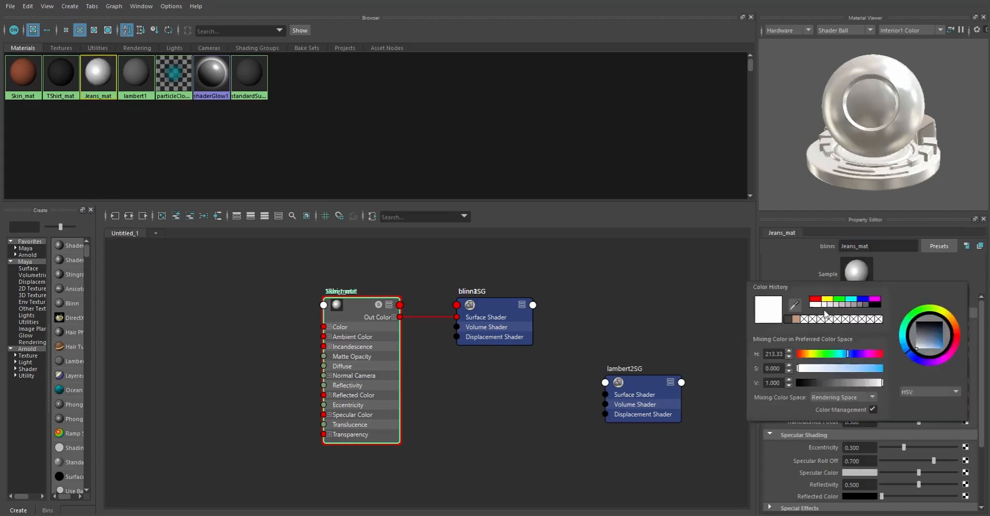
{"action": "left_click", "coordinate": [865, 324]}
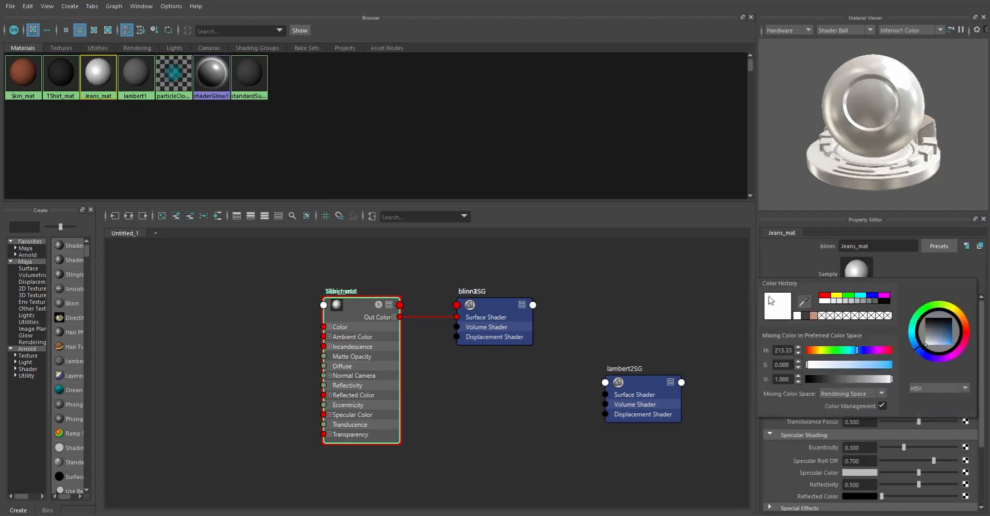
{"action": "left_click", "coordinate": [885, 365]}
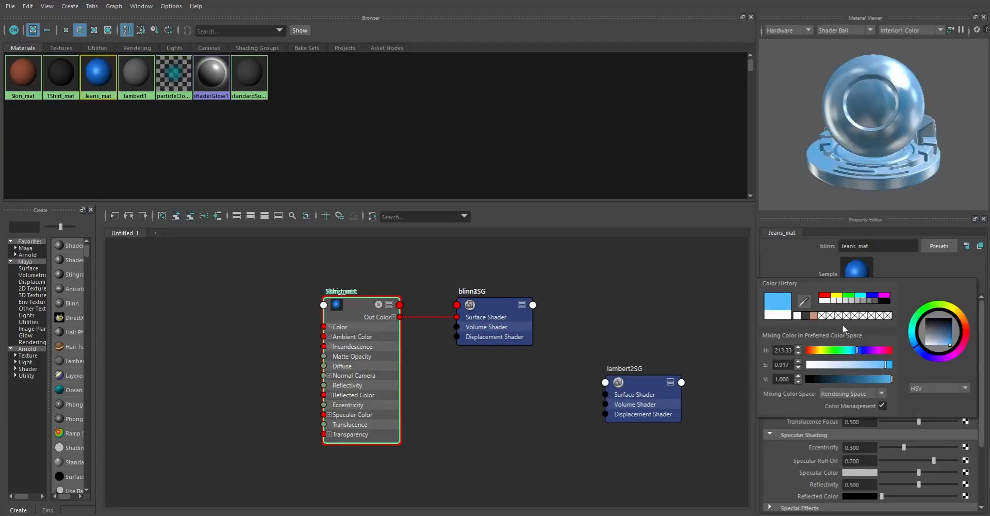
{"action": "left_click", "coordinate": [863, 350]}
{"action": "left_click_drag", "start_coordinate": [862, 349], "coordinate": [863, 349]}
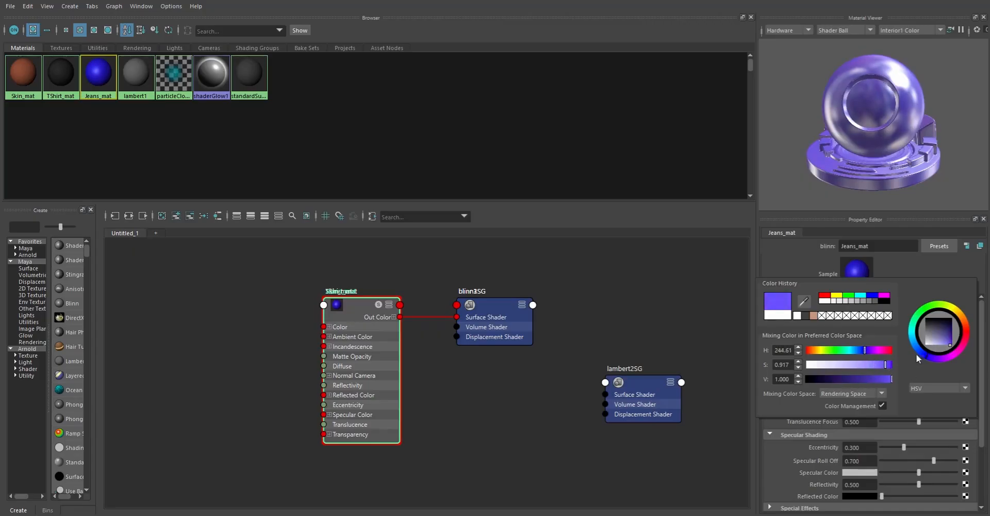
{"action": "left_click_drag", "start_coordinate": [929, 357], "coordinate": [924, 356]}
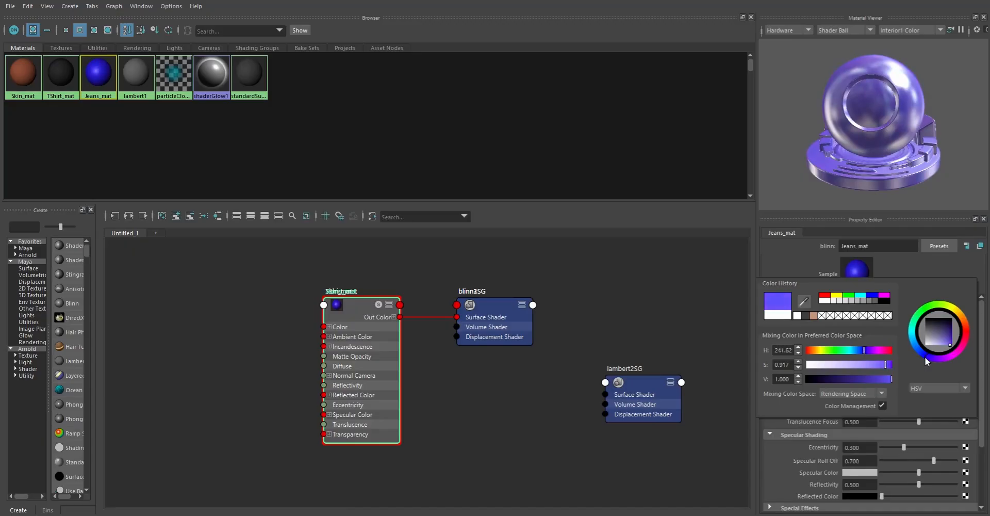
{"action": "left_click", "coordinate": [854, 379]}
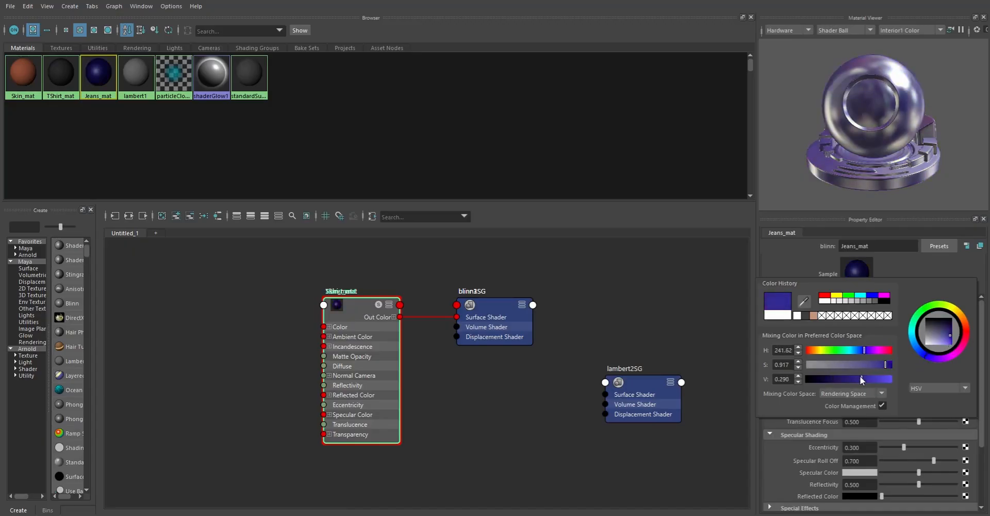
{"action": "left_click_drag", "start_coordinate": [864, 377], "coordinate": [870, 378]}
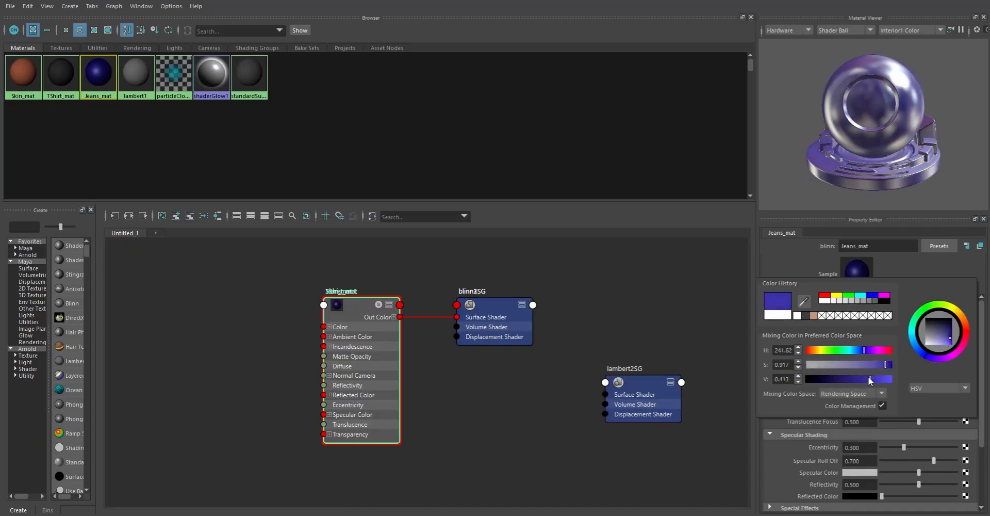
{"action": "left_click", "coordinate": [940, 267]}
- Set Jeans_mat's Diffuse to 1, Translucence Depth, Translucence Focus and Reflectivity to 0, Eccentricity to 0.538 and Specular Roll Off to 0.035, and darken its Specular Color
{"action": "left_click_drag", "start_coordinate": [952, 381], "coordinate": [958, 381]}
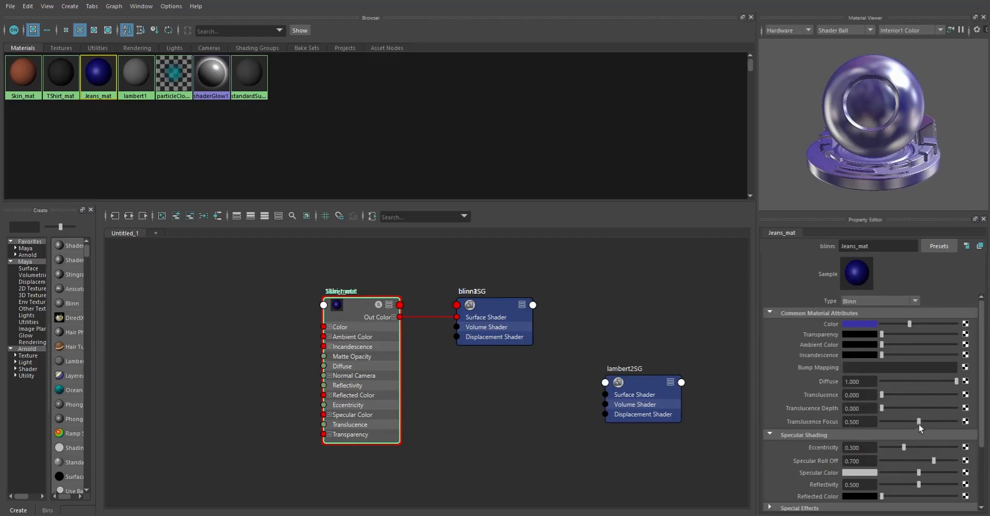
{"action": "left_click_drag", "start_coordinate": [904, 447], "coordinate": [859, 466]}
{"action": "left_click", "coordinate": [885, 460]}
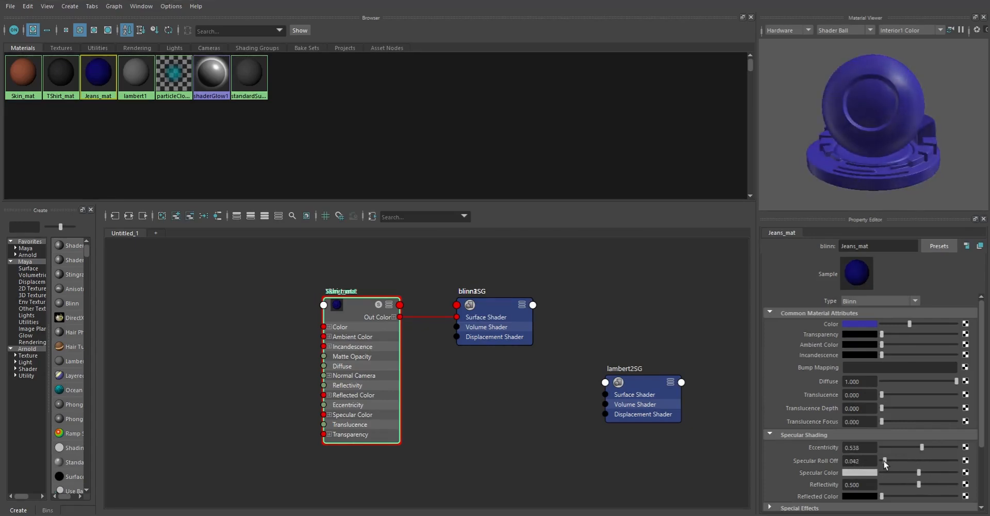
{"action": "left_click_drag", "start_coordinate": [916, 473], "coordinate": [874, 489]}
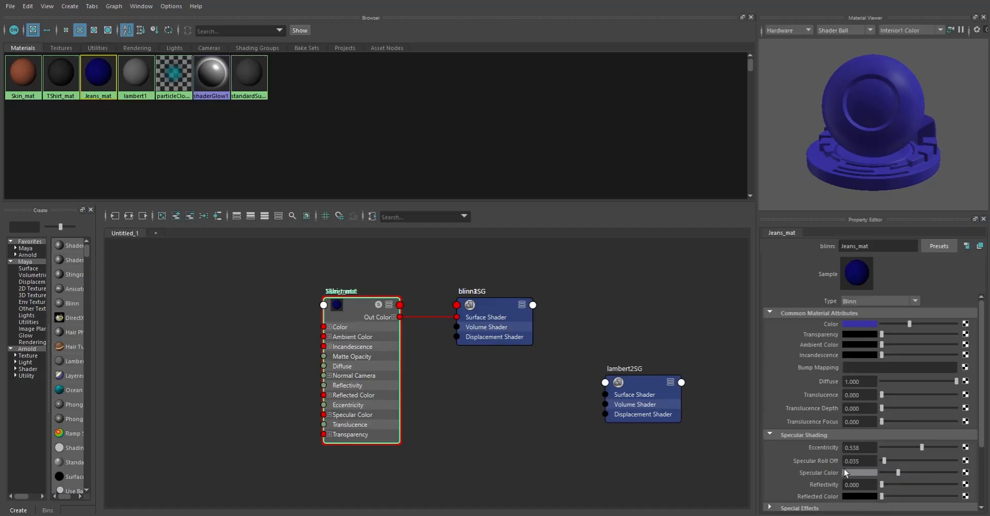
{"action": "scroll", "coordinate": [872, 431], "scroll_direction": "down", "scroll_amount": 3}
{"action": "scroll", "coordinate": [881, 424], "scroll_direction": "up", "scroll_amount": 3}
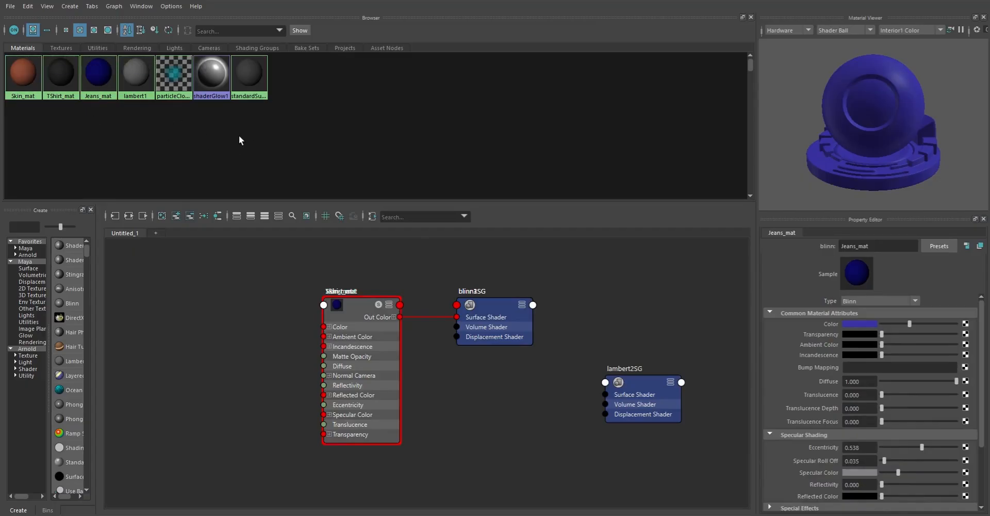
- Create a fourth Blinn material and rename it as Shoes_mat
{"action": "left_click", "coordinate": [70, 6]}
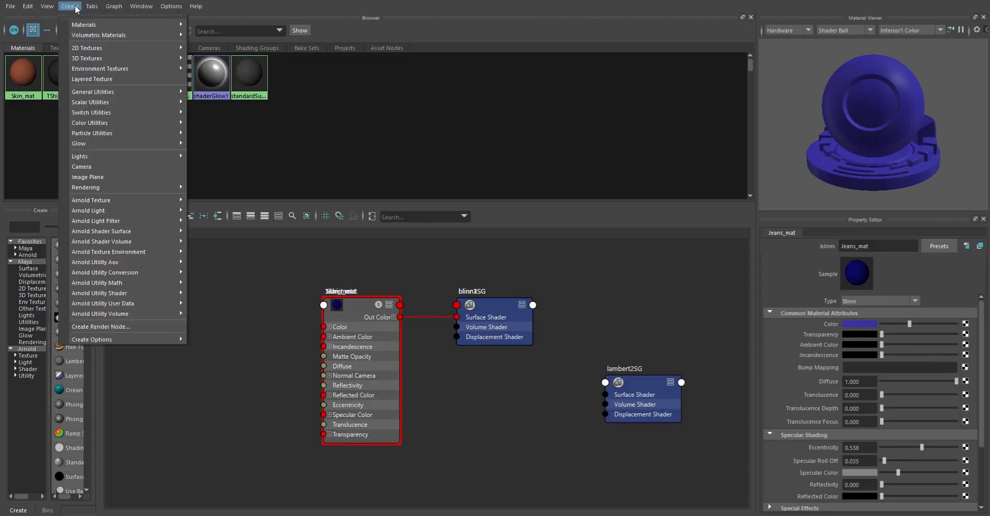
{"action": "mouse_move", "coordinate": [97, 29]}
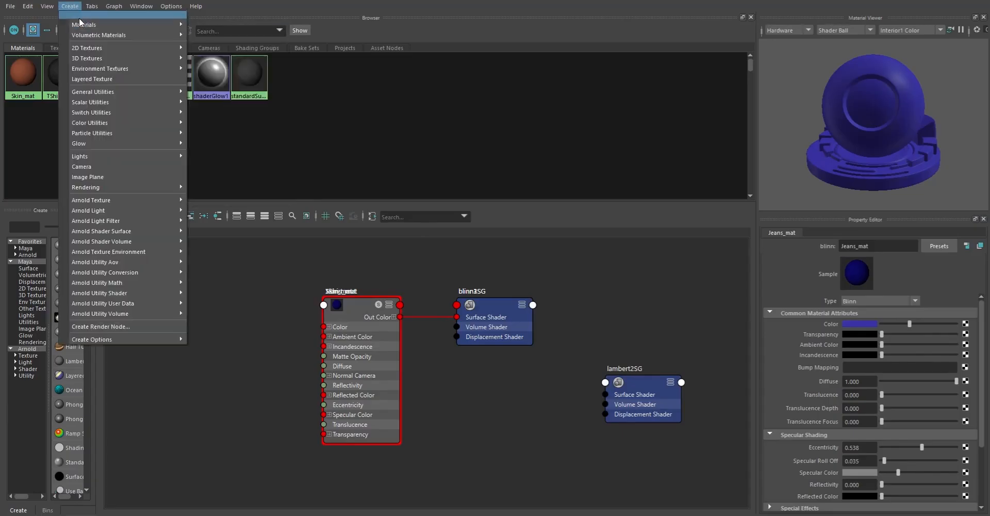
{"action": "mouse_move", "coordinate": [96, 50]}
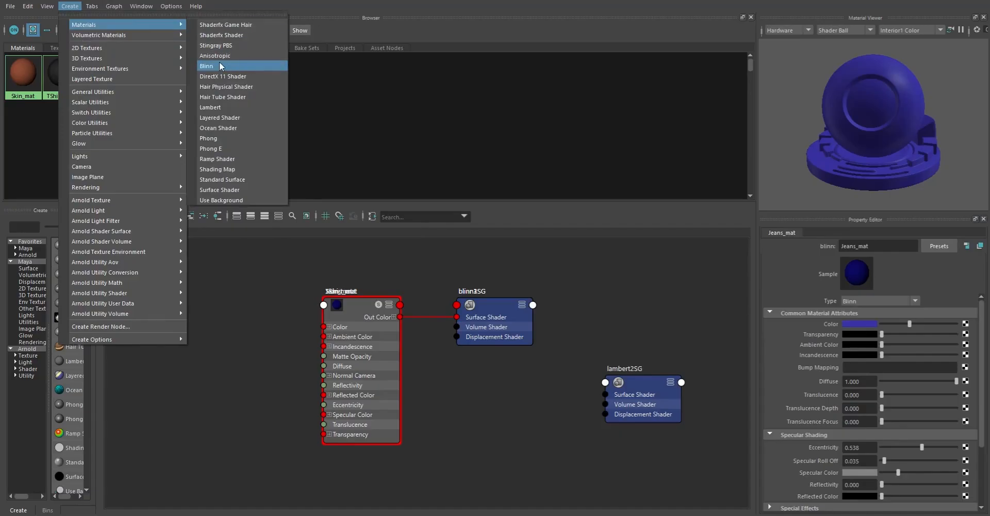
{"action": "left_click", "coordinate": [207, 66]}
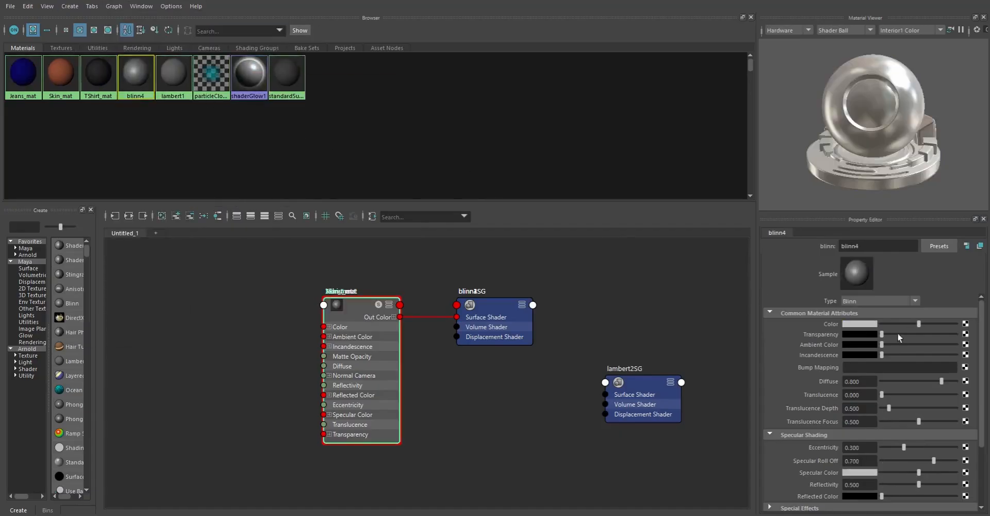
{"action": "double_click", "coordinate": [885, 245]}
{"action": "type", "text": "Shoes_mat"}
{"action": "key", "text": "Return"}
- Set Shoes_mat's color to white, Diffuse to 1, Eccentricity to about 0.559, Specular Roll Off to about 0.252 and Reflectivity to 0
{"action": "left_click_drag", "start_coordinate": [919, 322], "coordinate": [958, 324]}
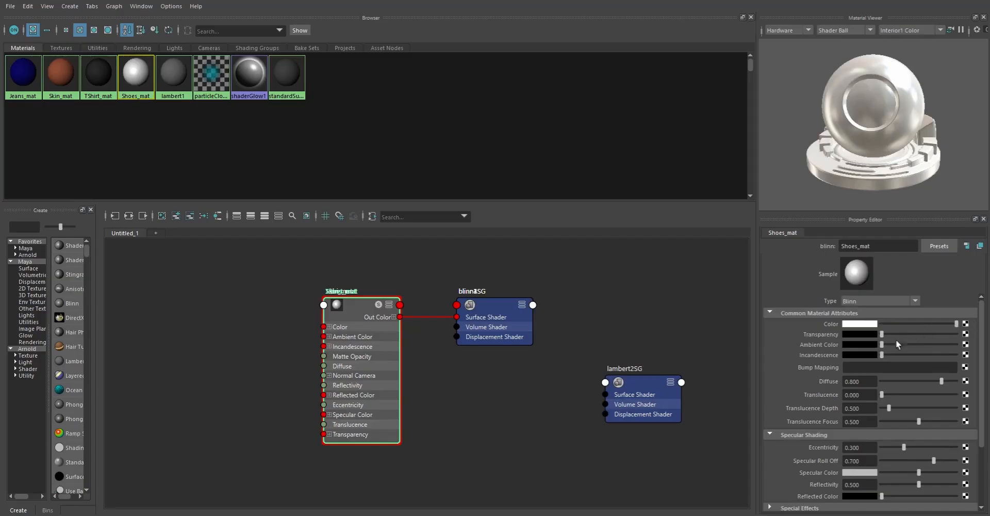
{"action": "left_click_drag", "start_coordinate": [941, 380], "coordinate": [958, 381]}
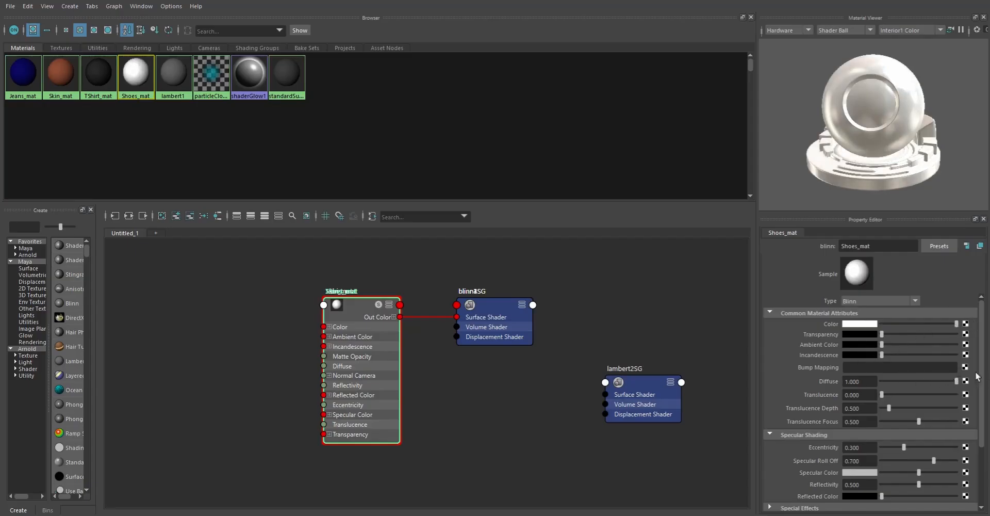
{"action": "mouse_move", "coordinate": [903, 447]}
{"action": "left_mouse_down"}
{"action": "mouse_move", "coordinate": [923, 446]}
{"action": "mouse_move", "coordinate": [898, 460]}
{"action": "left_mouse_up"}
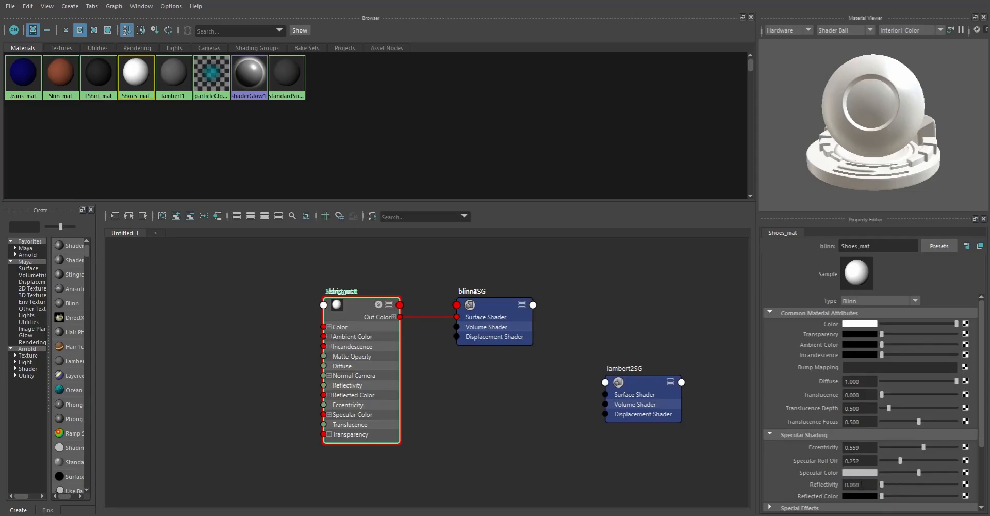
{"action": "left_click", "coordinate": [427, 106]}
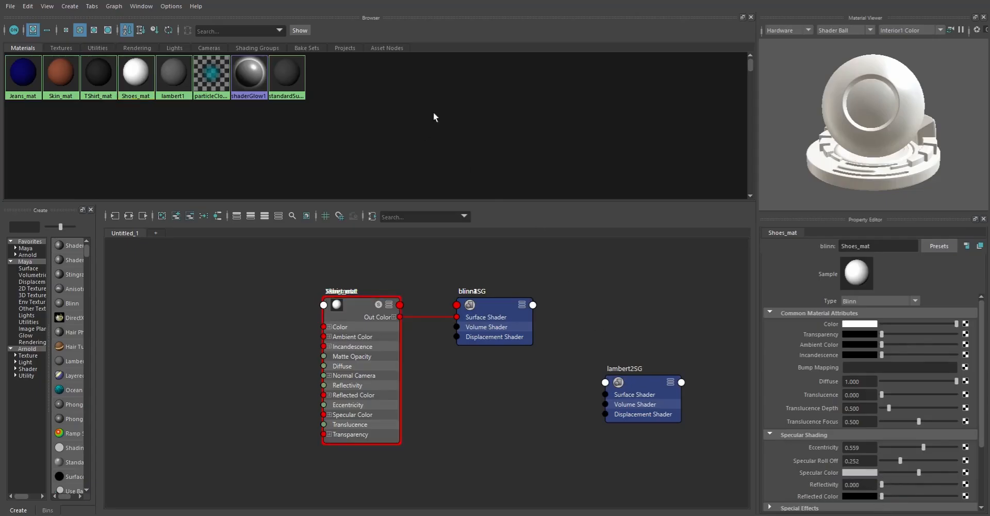
{"action": "left_click_drag", "start_coordinate": [140, 134], "coordinate": [32, 71]}
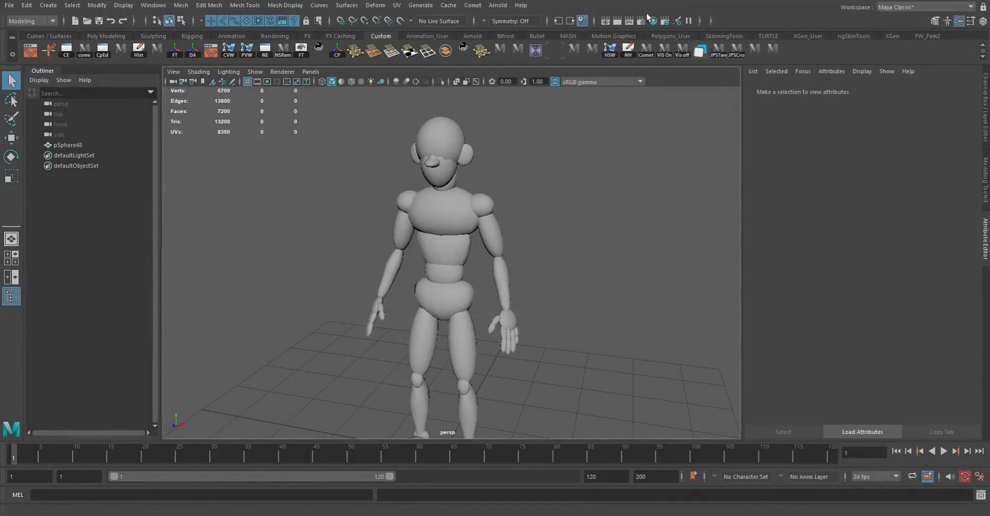
- Select the humanoid character mesh in the perspective view and switch it to face selection mode
{"action": "middle_click_drag", "start_coordinate": [557, 212], "coordinate": [565, 168], "text": "alt"}
{"action": "scroll", "coordinate": [565, 168], "scroll_direction": "down", "scroll_amount": 2}
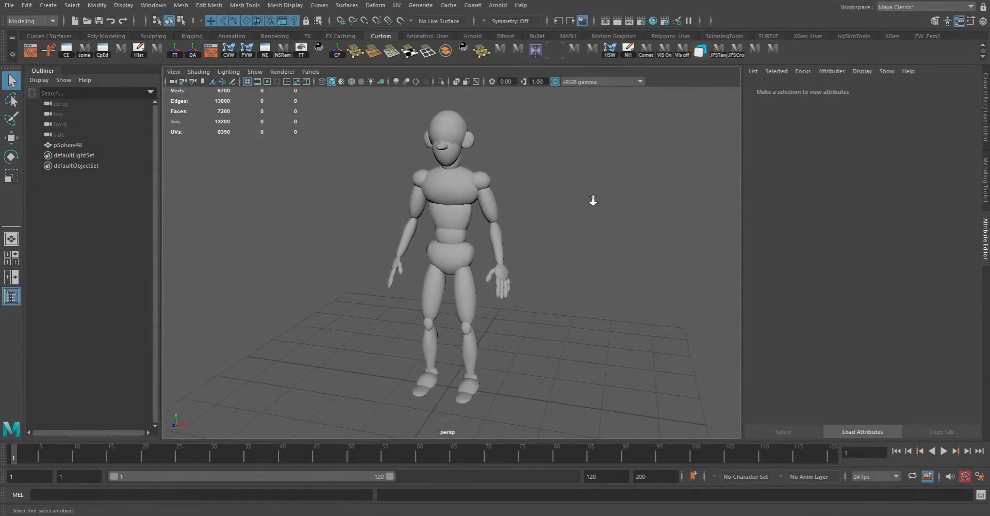
{"action": "scroll", "coordinate": [577, 190], "scroll_direction": "up", "scroll_amount": 4}
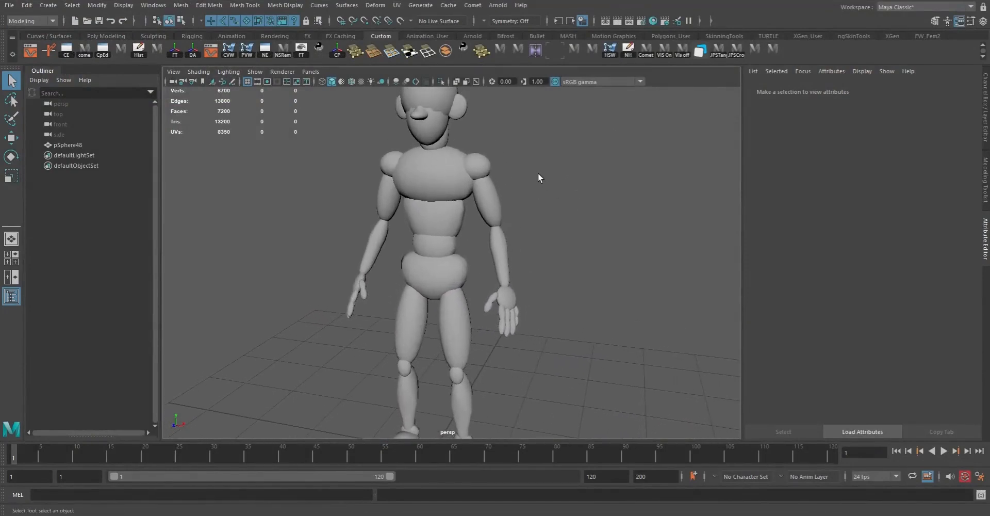
{"action": "middle_click_drag", "start_coordinate": [485, 137], "coordinate": [508, 180], "text": "alt"}
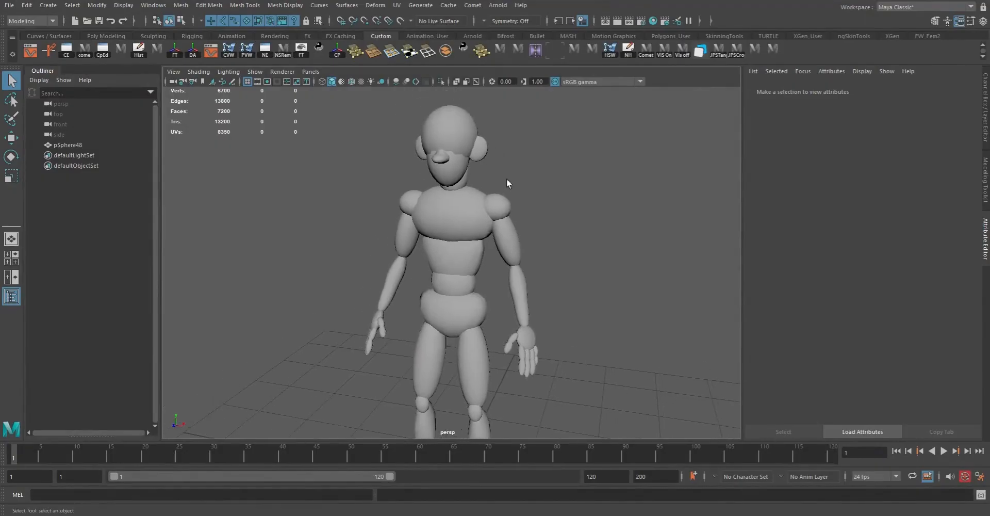
{"action": "left_click", "coordinate": [481, 150]}
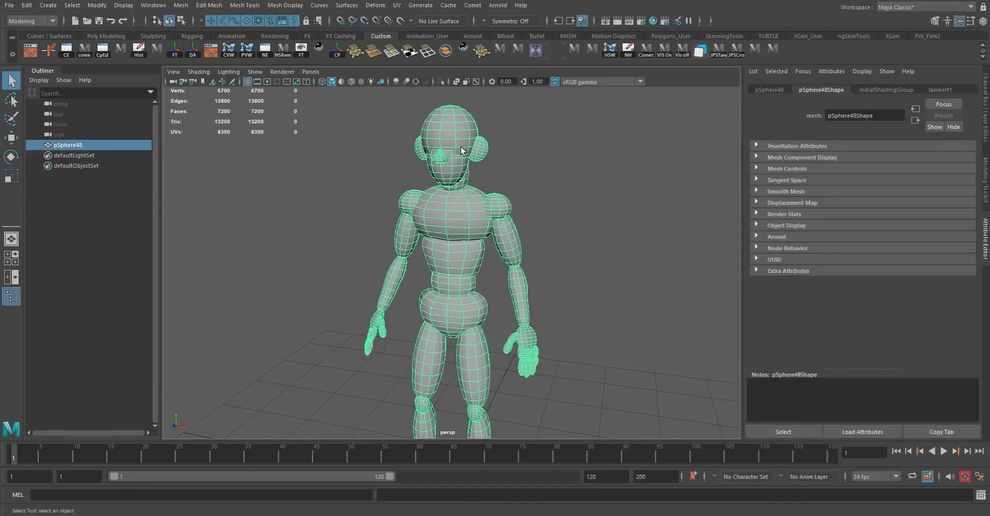
{"action": "right_click", "coordinate": [472, 137]}
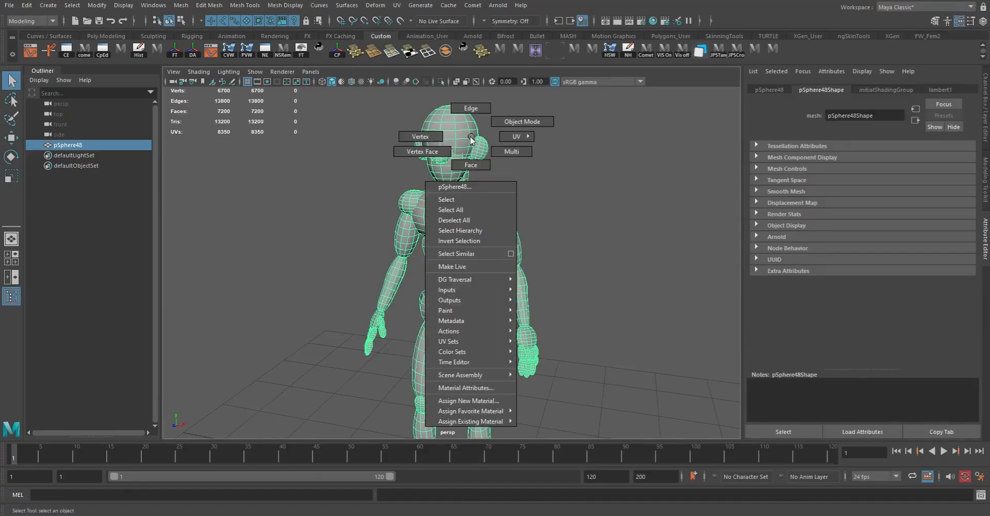
{"action": "left_click", "coordinate": [471, 139]}
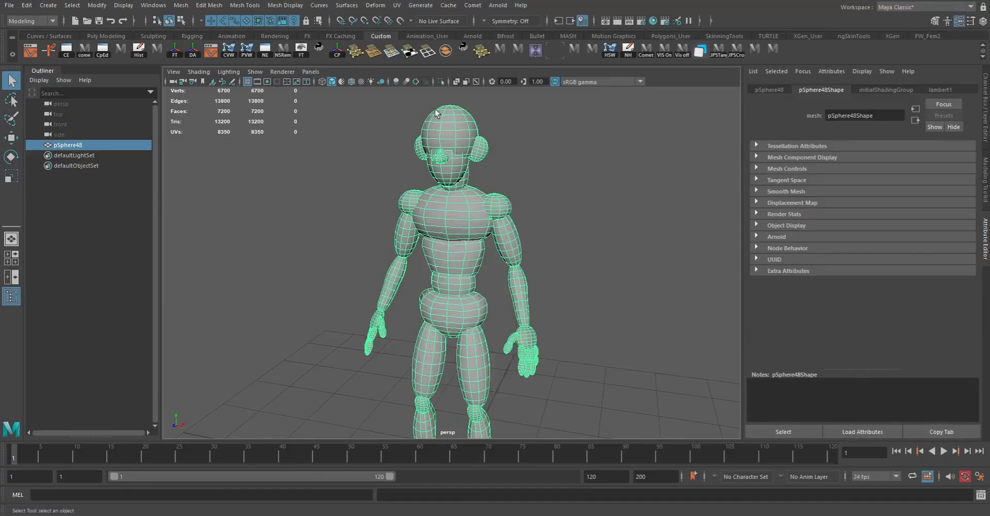
{"action": "left_click", "coordinate": [559, 154]}
{"action": "left_click", "coordinate": [449, 143]}
{"action": "key", "text": "F11"}
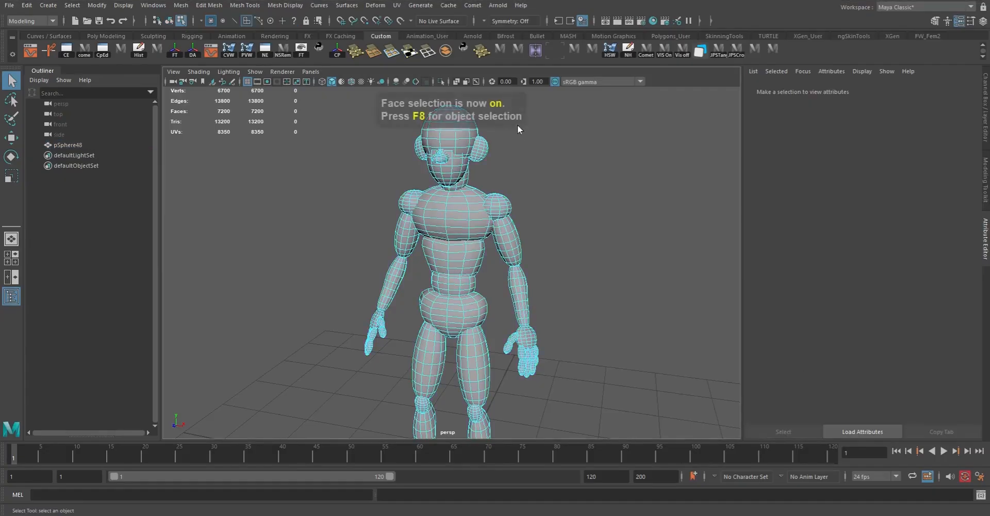
- Select all faces of the character's head, nose, jaw, ears and neck
{"action": "left_click", "coordinate": [462, 140]}
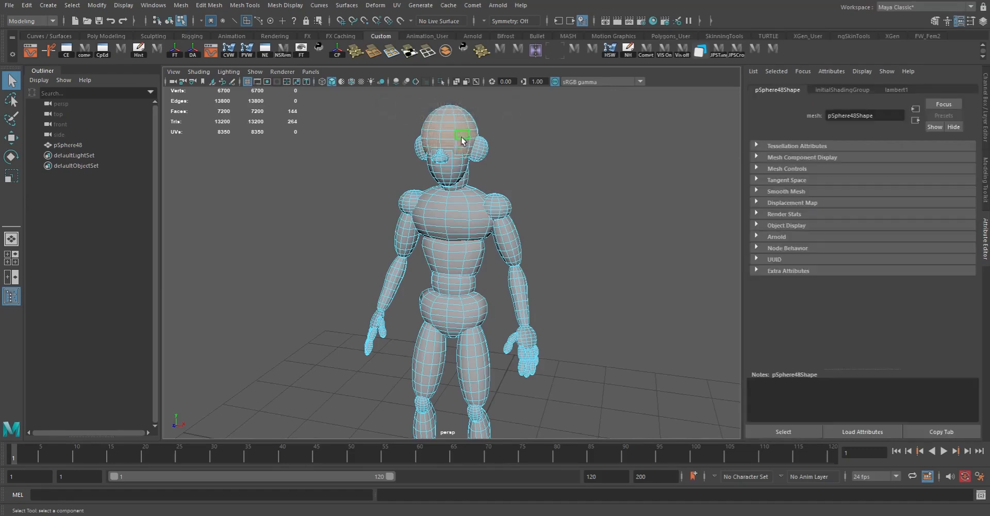
{"action": "scroll", "coordinate": [461, 162], "scroll_direction": "up", "scroll_amount": 4}
{"action": "scroll", "coordinate": [460, 162], "scroll_direction": "down", "scroll_amount": 3}
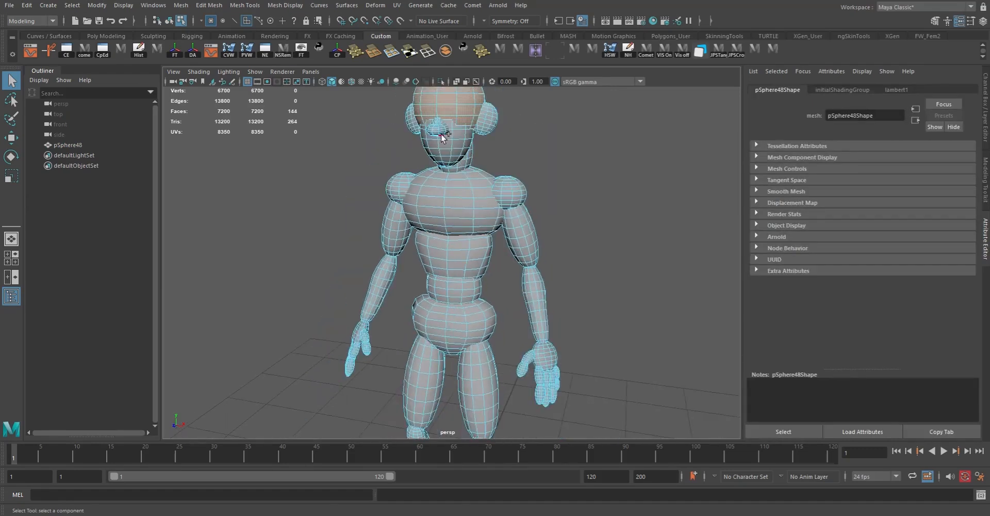
{"action": "double_click", "coordinate": [436, 132], "text": "shift"}
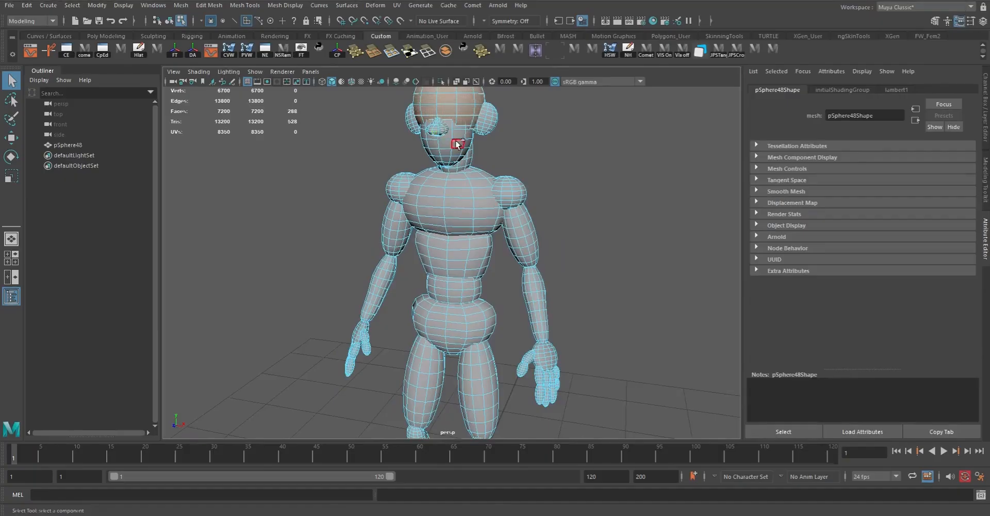
{"action": "double_click", "coordinate": [458, 134], "text": "shift"}
{"action": "double_click", "coordinate": [489, 120], "text": "shift"}
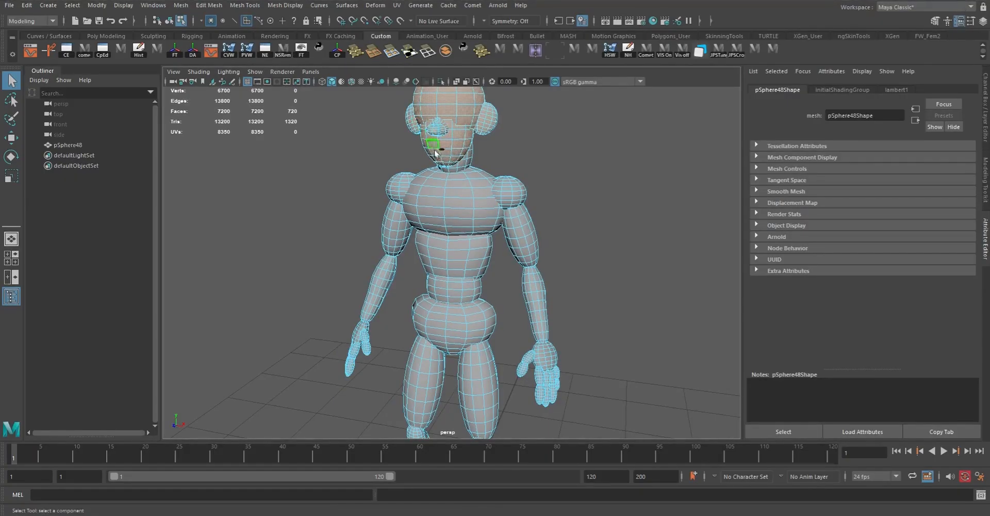
{"action": "double_click", "coordinate": [466, 157], "text": "shift"}
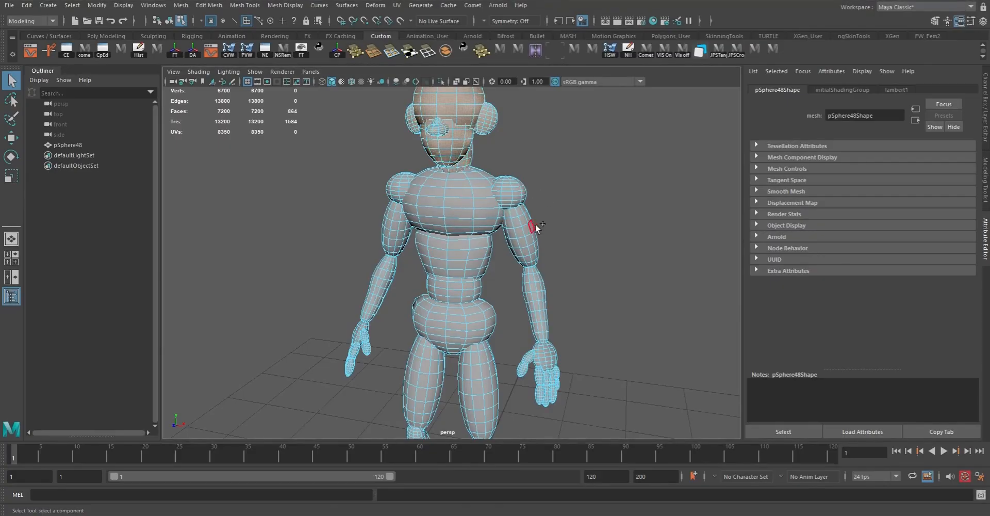
- Add the upper arm and forearm faces of both arms to the face selection
{"action": "double_click", "coordinate": [528, 238], "text": "shift"}
{"action": "double_click", "coordinate": [538, 286], "text": "shift"}
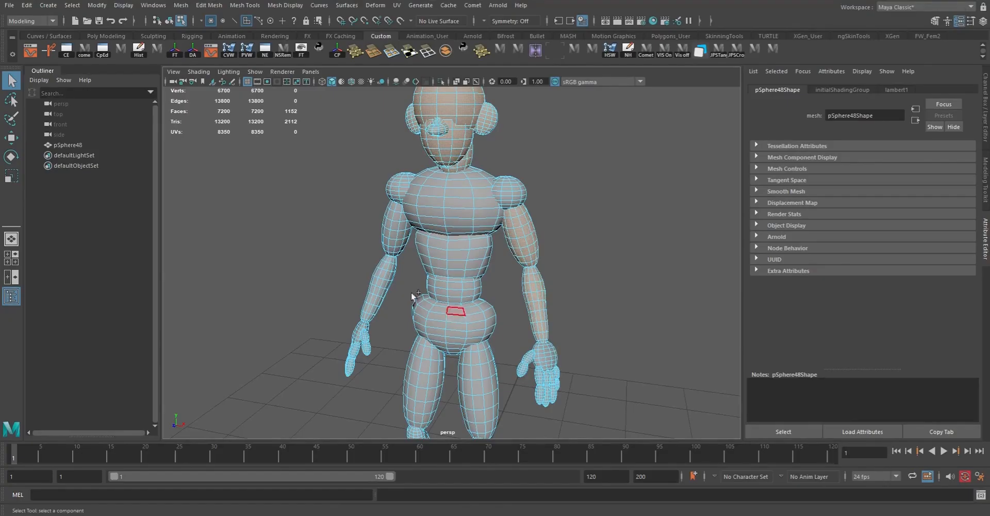
{"action": "double_click", "coordinate": [395, 228], "text": "shift"}
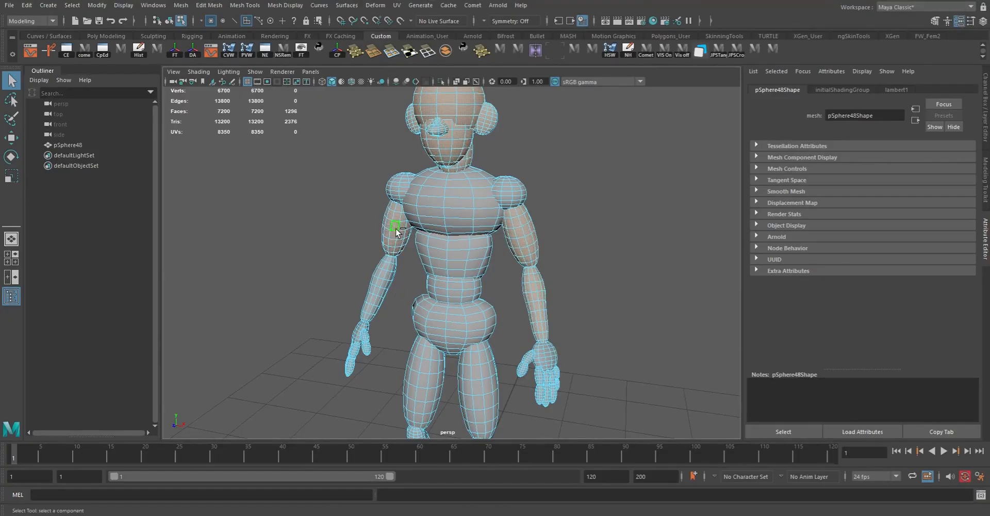
{"action": "double_click", "coordinate": [384, 276], "text": "shift"}
- Set selection symmetry to Object X
{"action": "scroll", "coordinate": [489, 306], "scroll_direction": "down", "scroll_amount": 5}
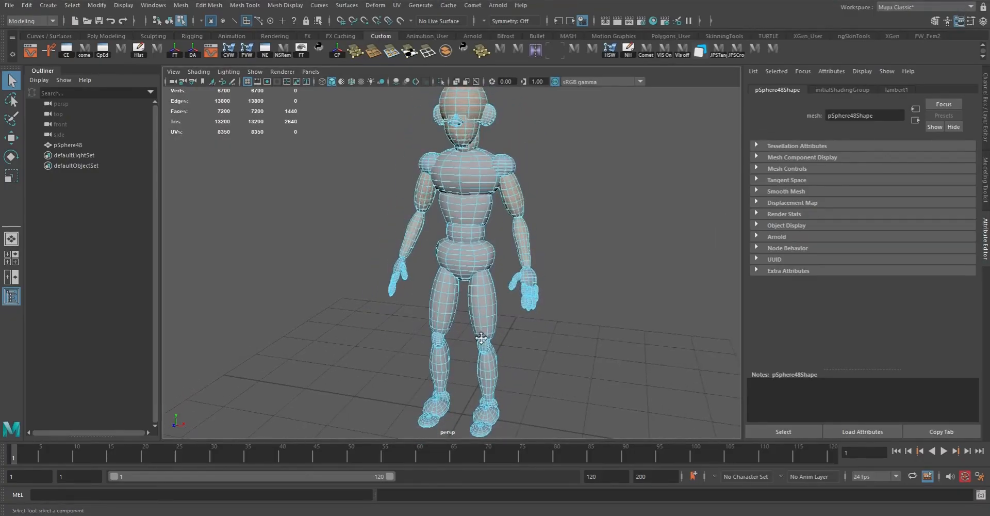
{"action": "left_click_drag", "start_coordinate": [470, 147], "coordinate": [516, 198], "text": "alt"}
{"action": "scroll", "coordinate": [634, 343], "scroll_direction": "up", "scroll_amount": 5}
{"action": "middle_click_drag", "start_coordinate": [473, 214], "coordinate": [377, 103], "text": "alt"}
{"action": "right_click_drag", "start_coordinate": [377, 103], "coordinate": [547, 286], "text": "alt"}
{"action": "middle_click_drag", "start_coordinate": [546, 286], "coordinate": [506, 241], "text": "alt"}
{"action": "right_click_drag", "start_coordinate": [506, 241], "coordinate": [413, 209], "text": "alt"}
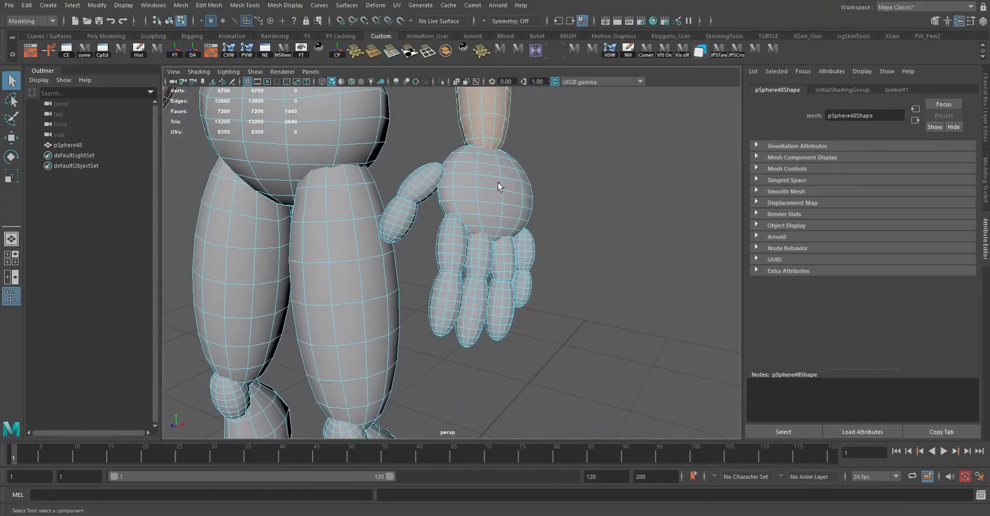
{"action": "left_click", "coordinate": [485, 21]}
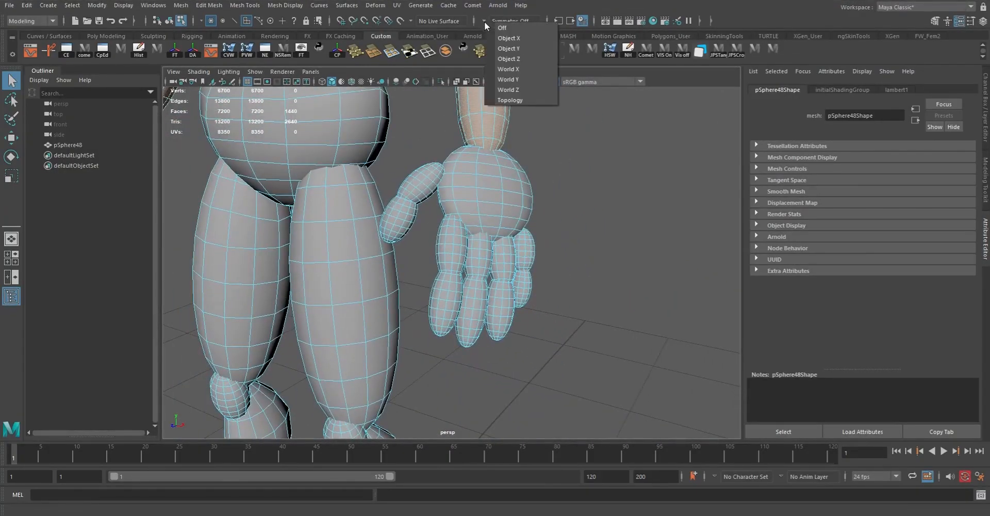
{"action": "left_click", "coordinate": [509, 38]}
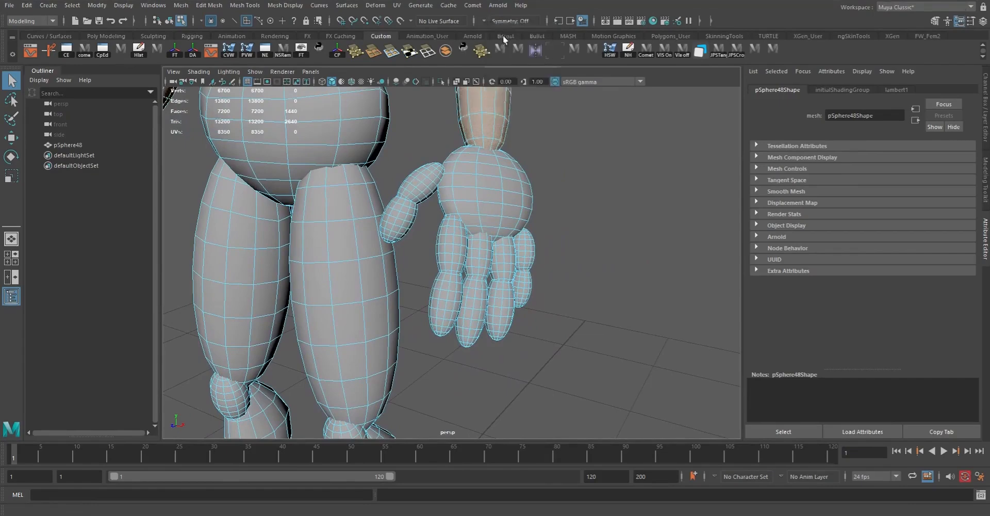
- Add the thumbs, palms and all finger segments of both hands to the face selection
{"action": "double_click", "coordinate": [424, 182], "text": "shift"}
{"action": "double_click", "coordinate": [403, 222], "text": "shift"}
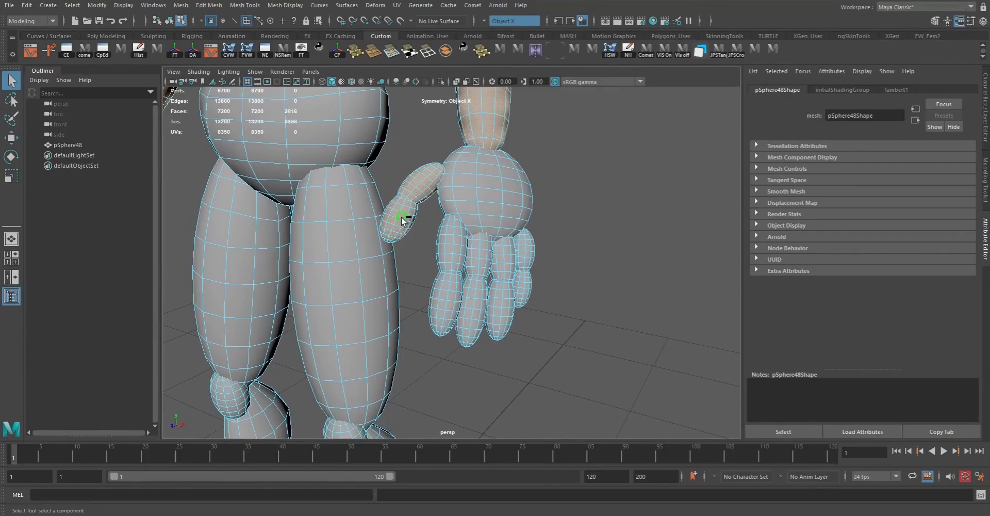
{"action": "double_click", "coordinate": [462, 183], "text": "shift"}
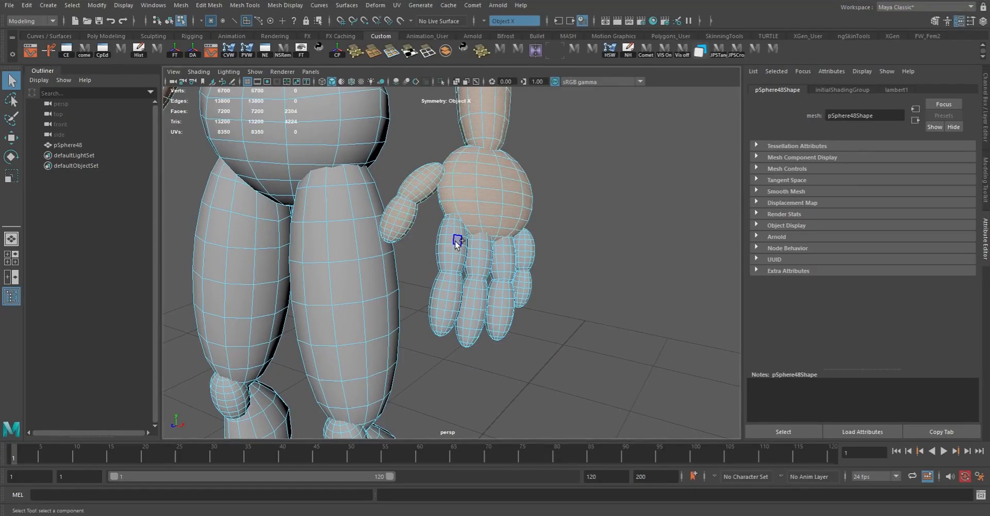
{"action": "double_click", "coordinate": [448, 244], "text": "shift"}
{"action": "double_click", "coordinate": [443, 298], "text": "shift"}
{"action": "double_click", "coordinate": [475, 263], "text": "shift"}
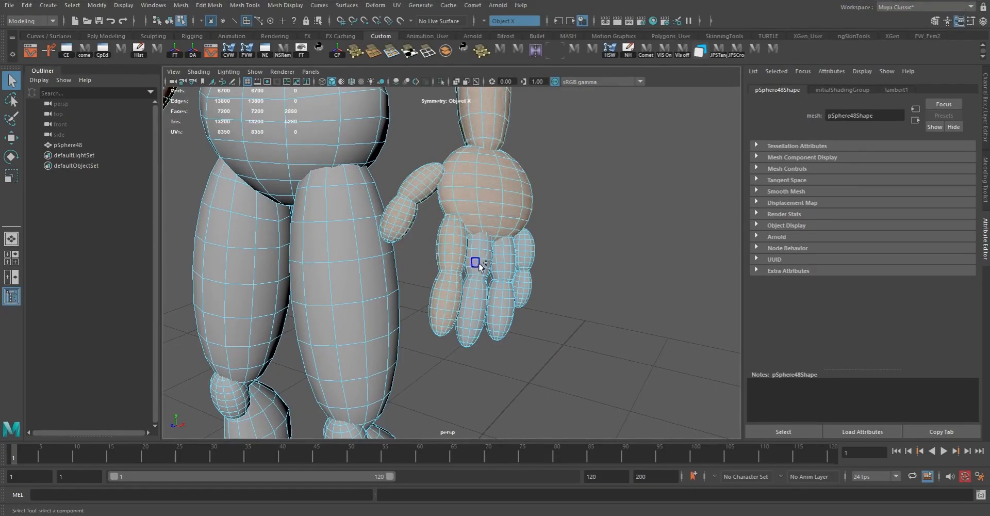
{"action": "double_click", "coordinate": [476, 314], "text": "shift"}
{"action": "double_click", "coordinate": [508, 252], "text": "shift"}
{"action": "double_click", "coordinate": [508, 302], "text": "shift"}
{"action": "double_click", "coordinate": [530, 248], "text": "shift"}
{"action": "double_click", "coordinate": [521, 287], "text": "shift"}
- Assign the existing Skin_mat material to the selected head, neck, arm and hand faces and clear the selection
{"action": "right_click_drag", "start_coordinate": [490, 272], "coordinate": [316, 239], "text": "alt"}
{"action": "left_click_drag", "start_coordinate": [316, 238], "coordinate": [442, 219], "text": "alt"}
{"action": "mouse_move", "coordinate": [442, 219]}
{"action": "right_mouse_down", "text": "alt"}
{"action": "mouse_move", "coordinate": [433, 225]}
{"action": "mouse_move", "coordinate": [442, 219]}
{"action": "right_mouse_up", "text": "alt"}
{"action": "left_click_drag", "start_coordinate": [442, 219], "coordinate": [454, 214], "text": "alt"}
{"action": "right_click_drag", "start_coordinate": [453, 214], "coordinate": [459, 188], "text": "alt"}
{"action": "left_click_drag", "start_coordinate": [459, 188], "coordinate": [454, 227], "text": "alt"}
{"action": "right_click_drag", "start_coordinate": [453, 226], "coordinate": [448, 261], "text": "alt"}
{"action": "left_click_drag", "start_coordinate": [447, 261], "coordinate": [473, 219], "text": "alt"}
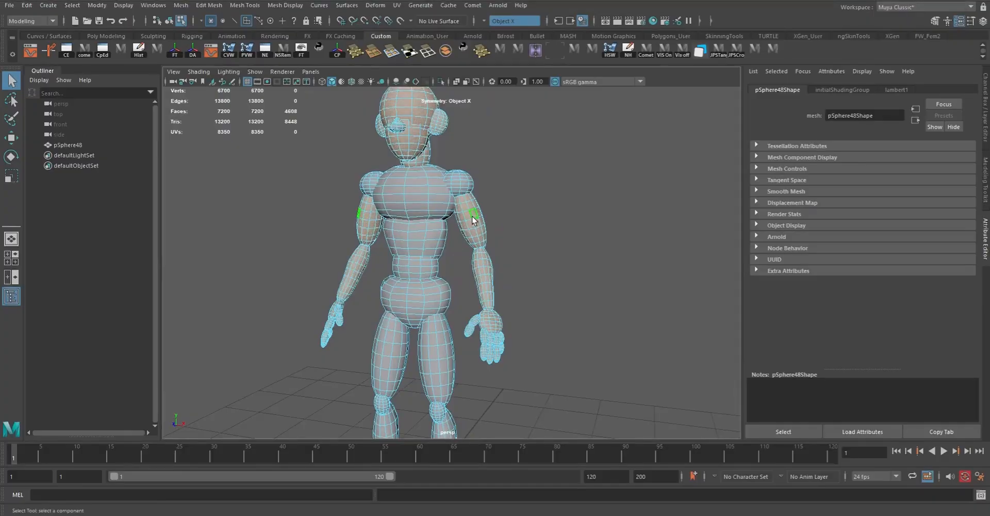
{"action": "right_click", "coordinate": [474, 218]}
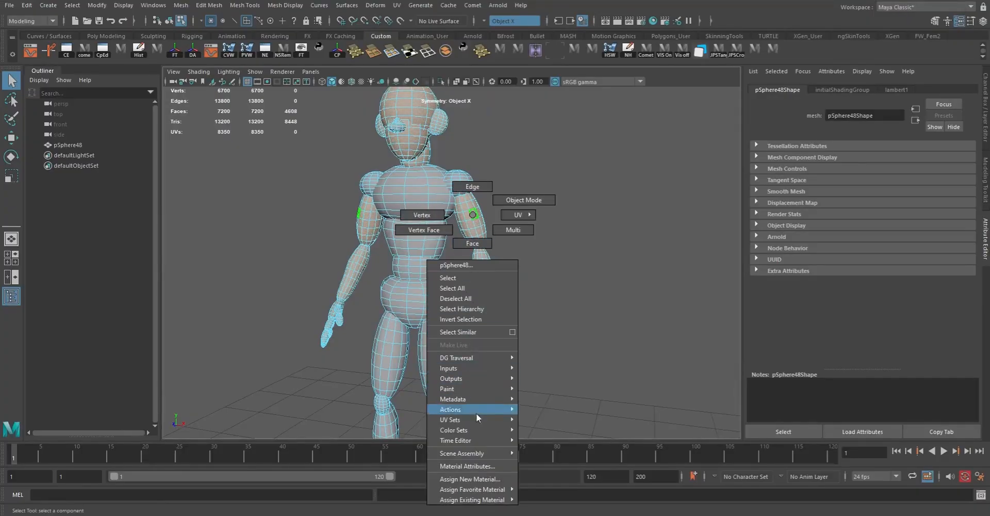
{"action": "mouse_move", "coordinate": [484, 494]}
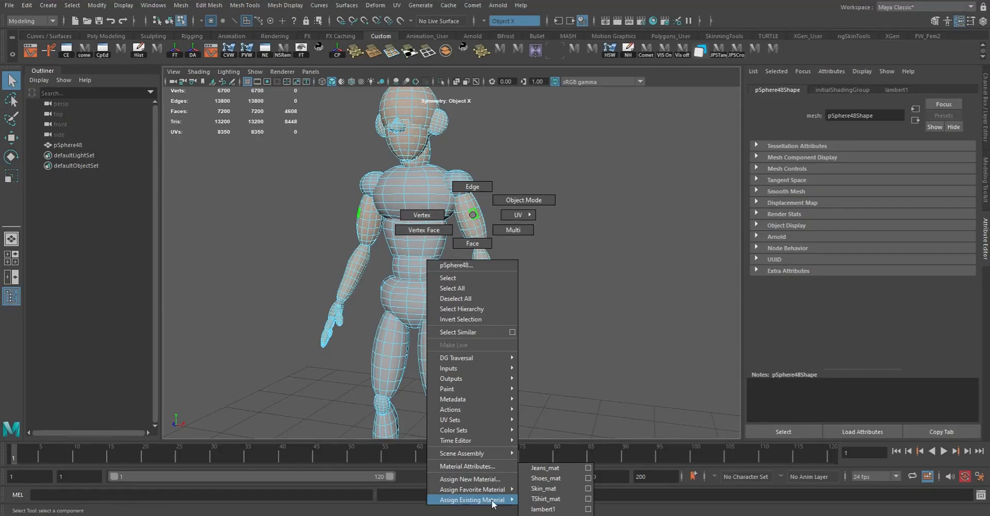
{"action": "left_click", "coordinate": [544, 487]}
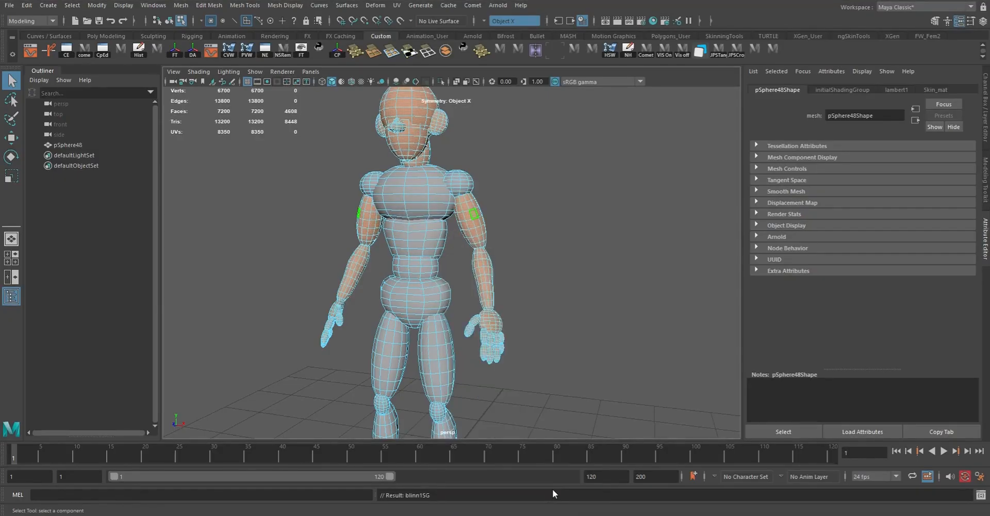
{"action": "left_click", "coordinate": [589, 270]}
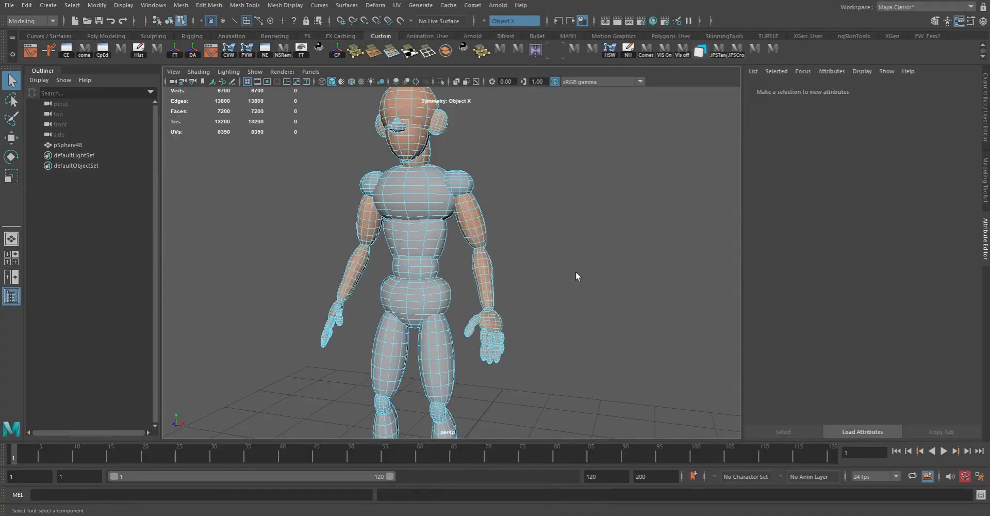
- Return to object selection mode and inspect the skin material on the character's head, arms and hands
{"action": "key", "text": "F8"}
{"action": "left_click", "coordinate": [579, 243]}
{"action": "left_click_drag", "start_coordinate": [626, 245], "coordinate": [516, 288], "text": "alt"}
{"action": "right_click_drag", "start_coordinate": [516, 289], "coordinate": [474, 224], "text": "alt"}
{"action": "left_click_drag", "start_coordinate": [475, 225], "coordinate": [448, 226], "text": "alt"}
{"action": "scroll", "coordinate": [448, 227], "scroll_direction": "up", "scroll_amount": 3}
{"action": "mouse_move", "coordinate": [449, 227]}
{"action": "middle_mouse_down", "text": "alt"}
{"action": "mouse_move", "coordinate": [433, 227]}
{"action": "mouse_move", "coordinate": [453, 228]}
{"action": "middle_mouse_up", "text": "alt"}
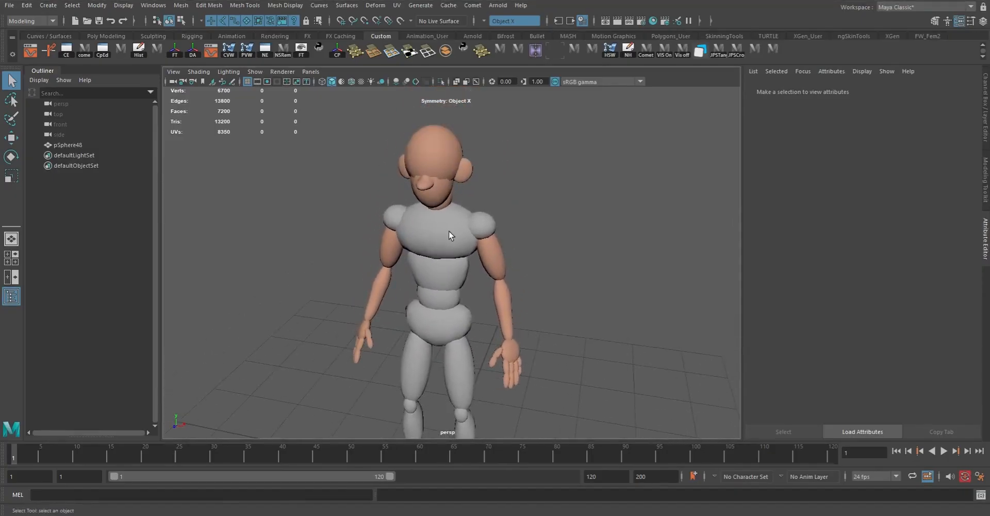
- Select the character's shoulder, chest, abdomen and waist faces and assign the existing TShirt_mat material to them
{"action": "left_click", "coordinate": [455, 230]}
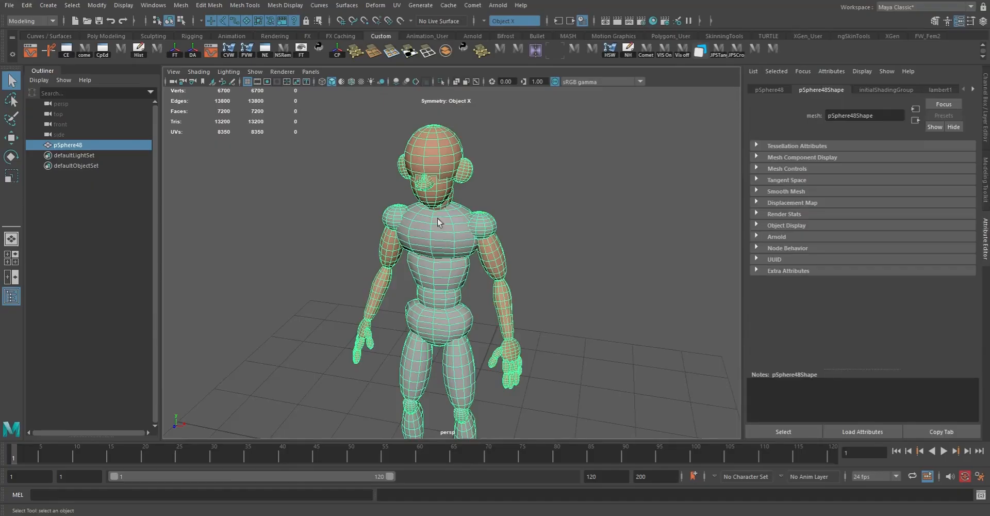
{"action": "left_click", "coordinate": [512, 54]}
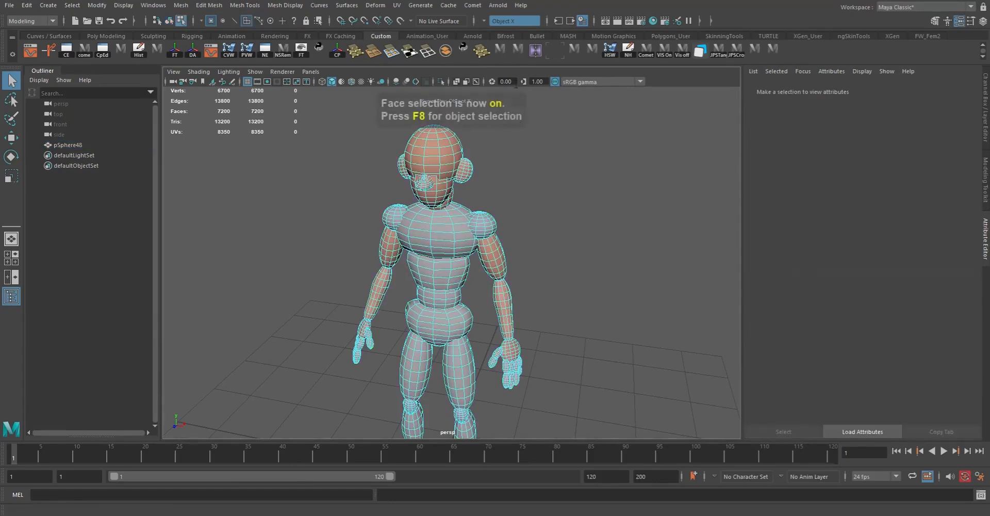
{"action": "left_click", "coordinate": [489, 232]}
{"action": "double_click", "coordinate": [450, 237], "text": "shift"}
{"action": "double_click", "coordinate": [449, 303], "text": "shift"}
{"action": "left_click_drag", "start_coordinate": [446, 290], "coordinate": [468, 234], "text": "alt"}
{"action": "right_click_drag", "start_coordinate": [466, 212], "coordinate": [549, 498]}
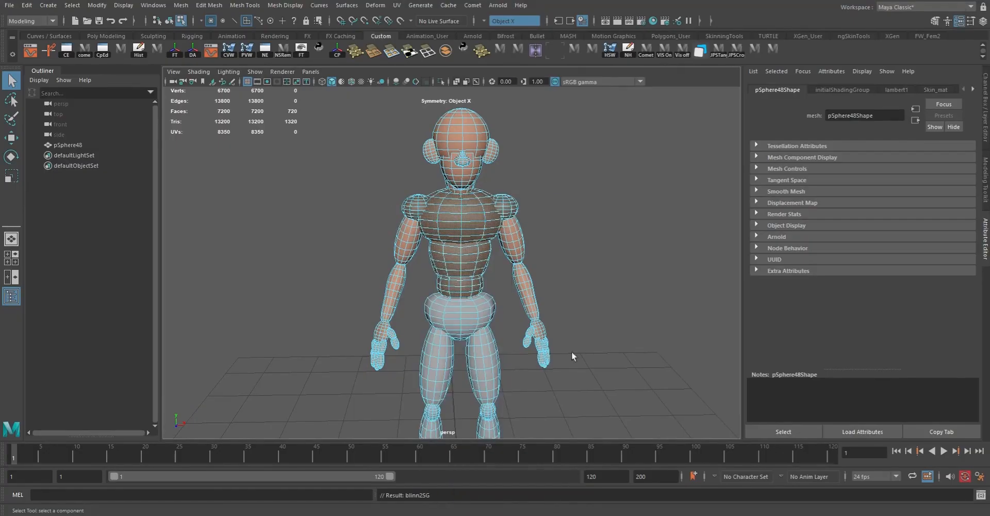
{"action": "left_click", "coordinate": [600, 267]}
- Select the pelvis, thigh, knee and lower leg faces and assign the existing Jeans_mat material to them
{"action": "scroll", "coordinate": [560, 214], "scroll_direction": "up", "scroll_amount": 2}
{"action": "middle_click_drag", "start_coordinate": [560, 215], "coordinate": [520, 250], "text": "alt"}
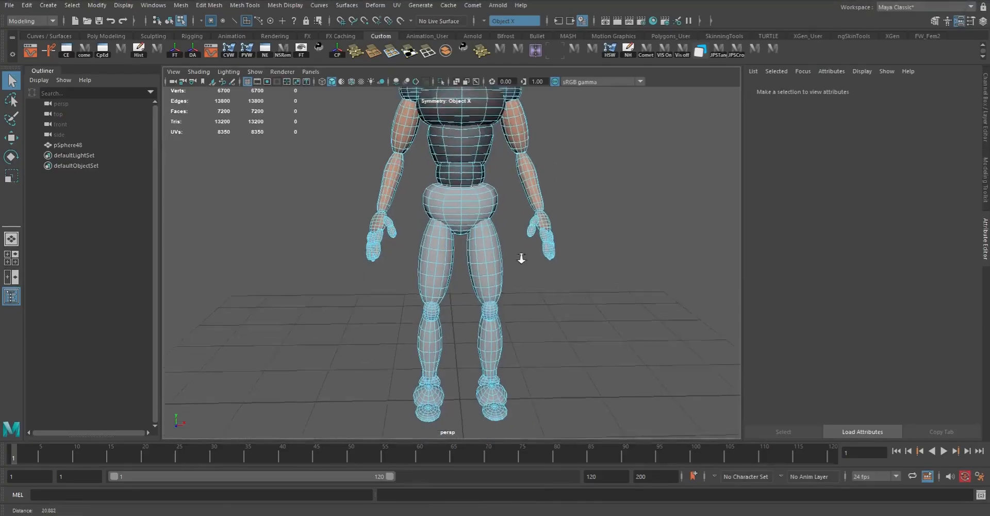
{"action": "scroll", "coordinate": [521, 252], "scroll_direction": "up", "scroll_amount": 3}
{"action": "left_click_drag", "start_coordinate": [521, 253], "coordinate": [492, 224], "text": "alt"}
{"action": "left_click", "coordinate": [471, 186]}
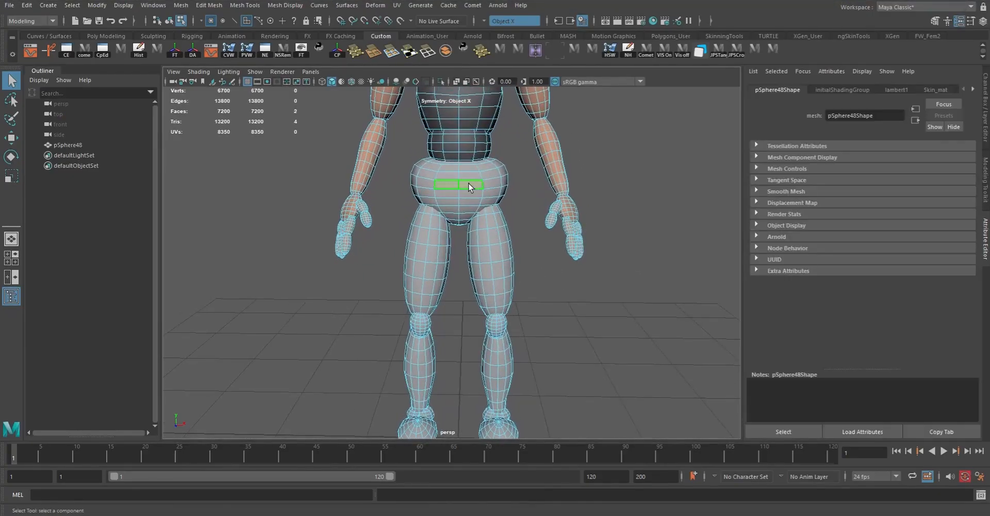
{"action": "double_click", "coordinate": [496, 251], "text": "shift"}
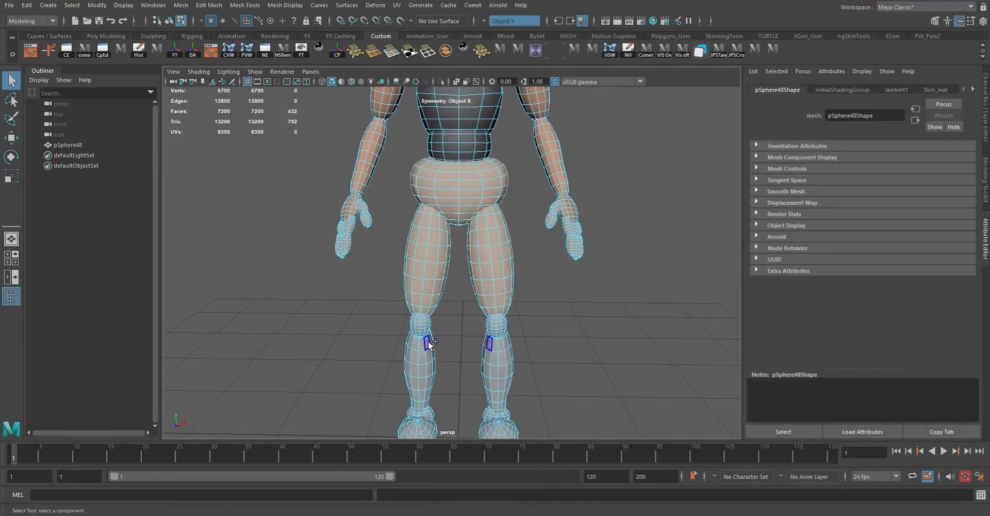
{"action": "double_click", "coordinate": [496, 326], "text": "shift"}
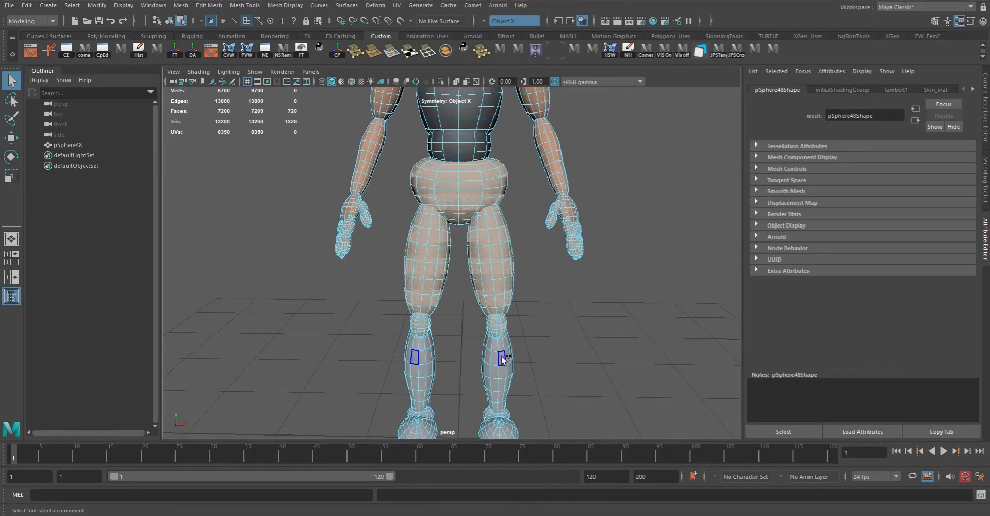
{"action": "left_click_drag", "start_coordinate": [511, 317], "coordinate": [519, 223], "text": "alt"}
{"action": "right_click_drag", "start_coordinate": [518, 223], "coordinate": [444, 196], "text": "alt"}
{"action": "middle_click_drag", "start_coordinate": [444, 196], "coordinate": [497, 274], "text": "alt"}
{"action": "left_click_drag", "start_coordinate": [497, 274], "coordinate": [533, 254], "text": "alt"}
{"action": "right_click_drag", "start_coordinate": [556, 209], "coordinate": [580, 494]}
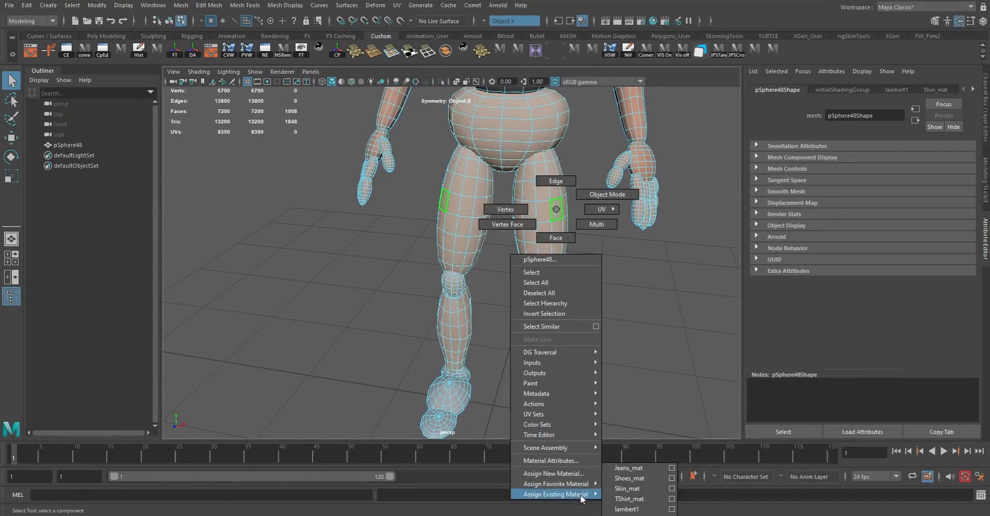
{"action": "right_click_drag", "start_coordinate": [651, 487], "coordinate": [648, 467]}
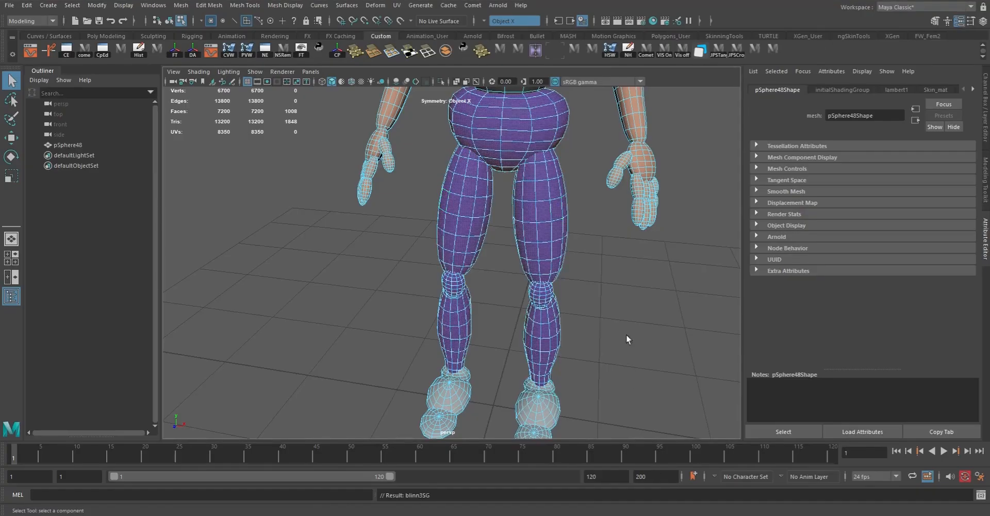
{"action": "left_click", "coordinate": [624, 318]}
- Select the ankle, foot and toe faces of both feet and assign the existing Shoes_mat material to them
{"action": "scroll", "coordinate": [604, 286], "scroll_direction": "down", "scroll_amount": 5}
{"action": "left_click_drag", "start_coordinate": [605, 286], "coordinate": [520, 217], "text": "alt"}
{"action": "scroll", "coordinate": [521, 216], "scroll_direction": "up", "scroll_amount": 6}
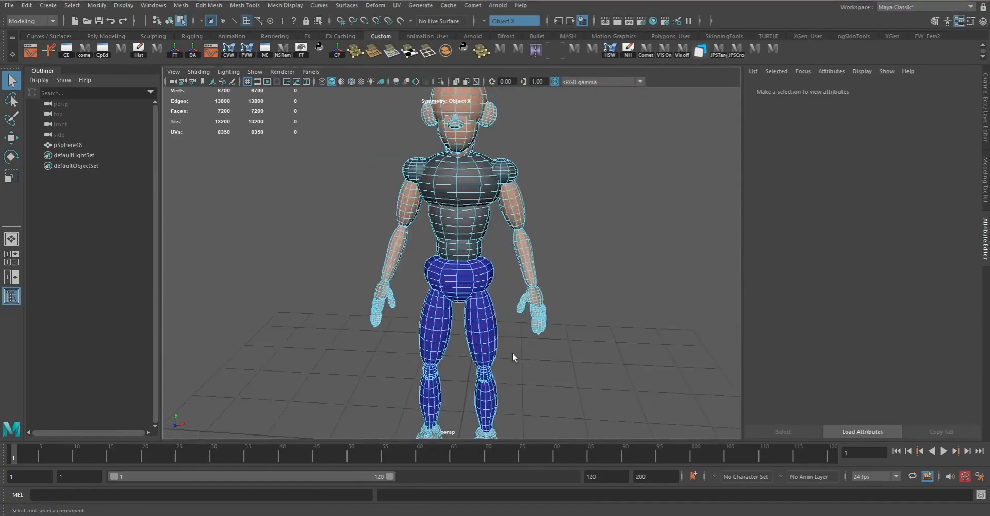
{"action": "scroll", "coordinate": [470, 219], "scroll_direction": "up", "scroll_amount": 5}
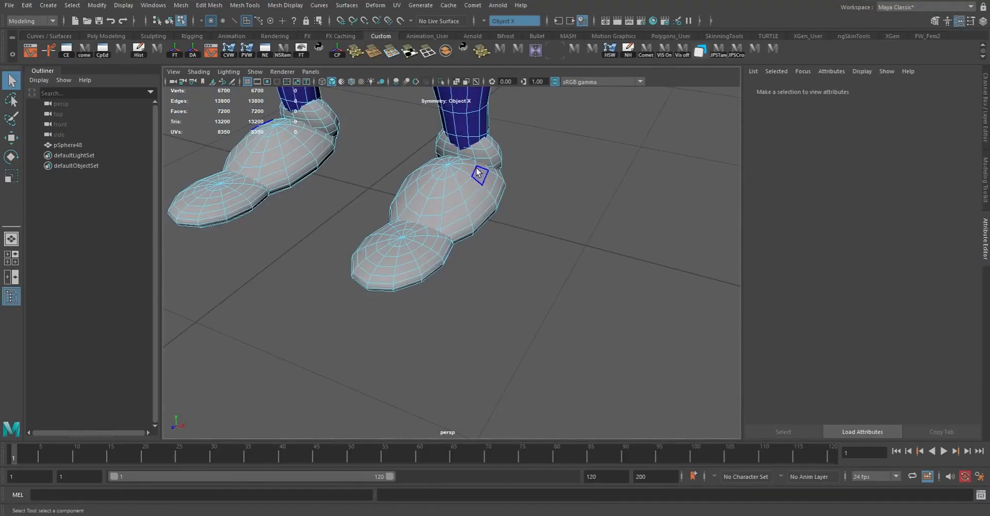
{"action": "double_click", "coordinate": [487, 160]}
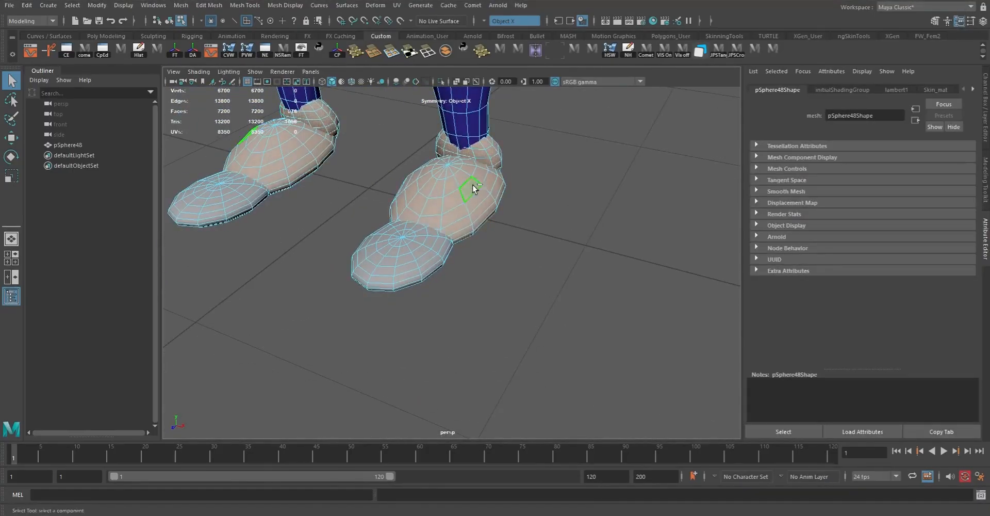
{"action": "right_click", "coordinate": [425, 248]}
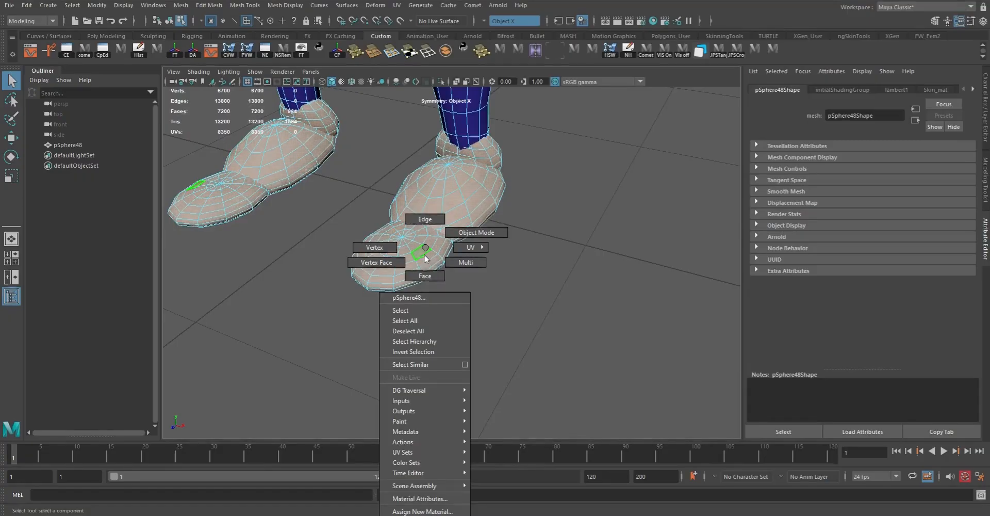
{"action": "mouse_move", "coordinate": [433, 512]}
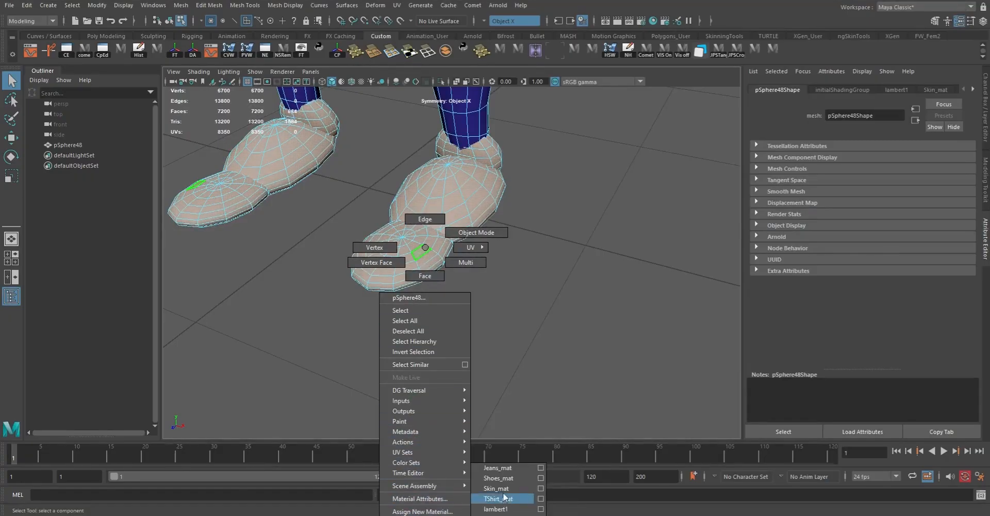
{"action": "left_click", "coordinate": [498, 498]}
{"action": "left_click", "coordinate": [553, 294]}
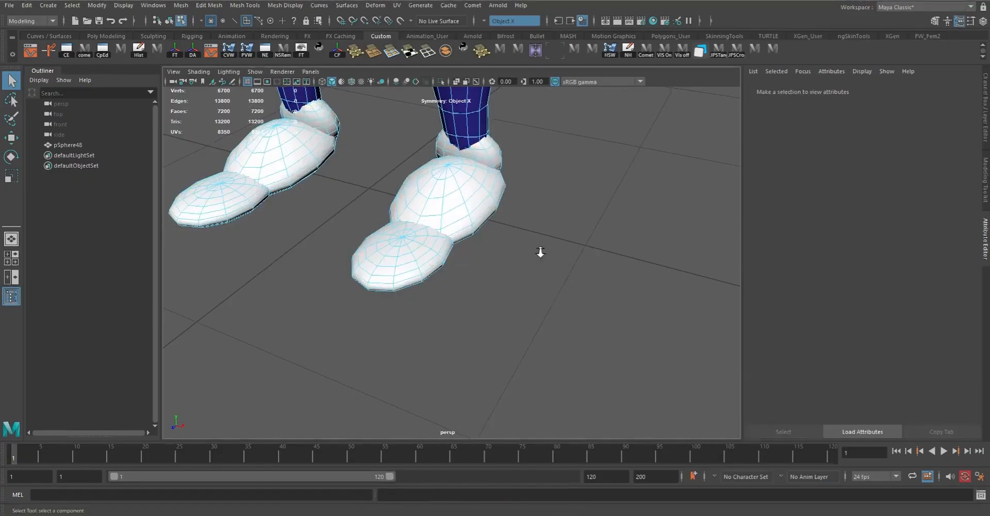
- Turn off the Object X symmetry used for selecting the character's faces
{"action": "right_click_drag", "start_coordinate": [549, 253], "coordinate": [279, 141], "text": "alt"}
{"action": "middle_click_drag", "start_coordinate": [390, 121], "coordinate": [403, 270], "text": "alt"}
{"action": "right_click_drag", "start_coordinate": [402, 270], "coordinate": [340, 247], "text": "alt"}
{"action": "left_click_drag", "start_coordinate": [341, 248], "coordinate": [400, 278], "text": "alt"}
{"action": "right_click_drag", "start_coordinate": [400, 277], "coordinate": [565, 309], "text": "alt"}
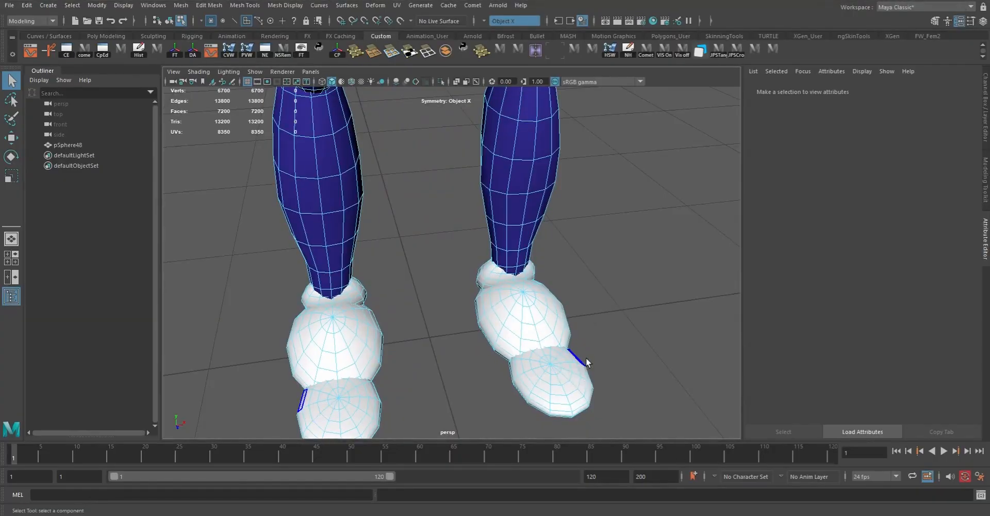
{"action": "right_click_drag", "start_coordinate": [691, 273], "coordinate": [550, 303], "text": "alt"}
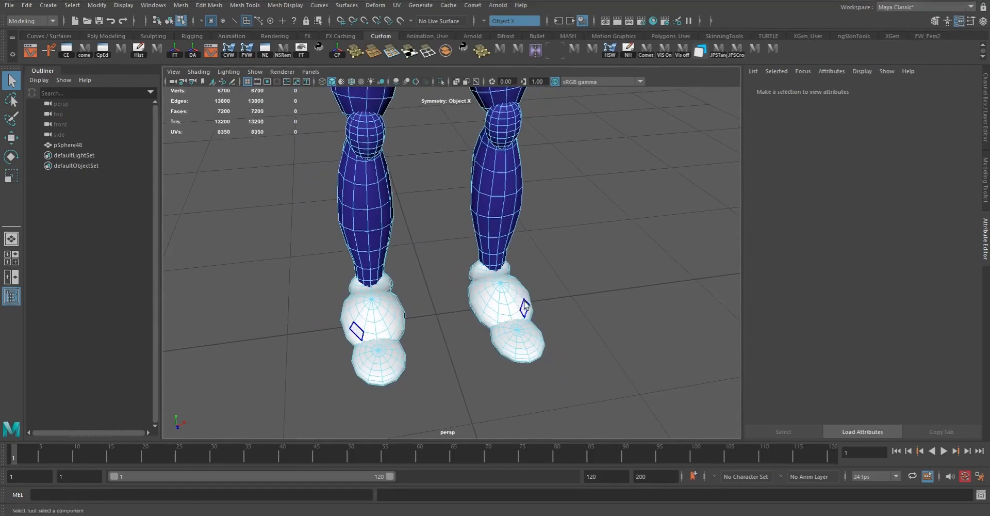
{"action": "left_click", "coordinate": [493, 21]}
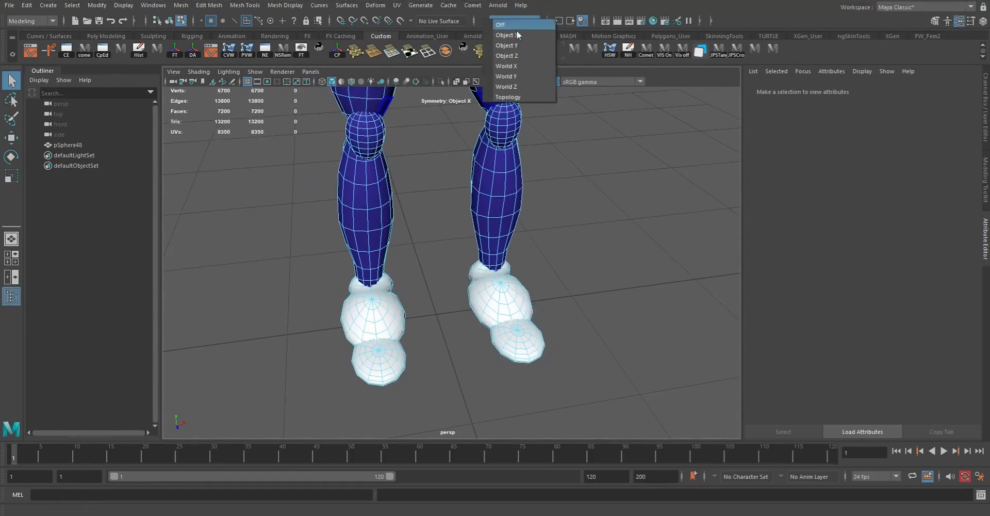
{"action": "left_click", "coordinate": [516, 25]}
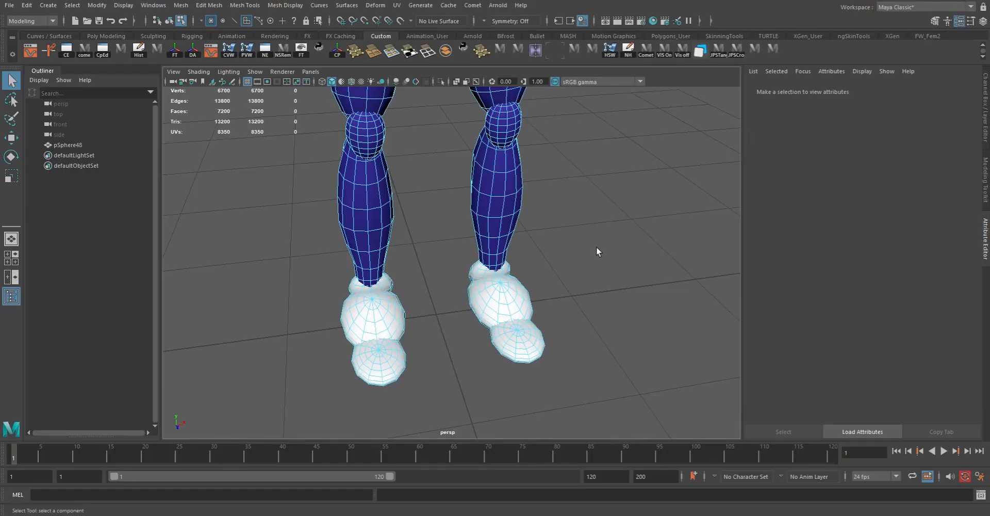
- Select one foot's faces, open the attributes of their Shoes_mat material and set its color to light grey with value 0.671
{"action": "left_click", "coordinate": [518, 301]}
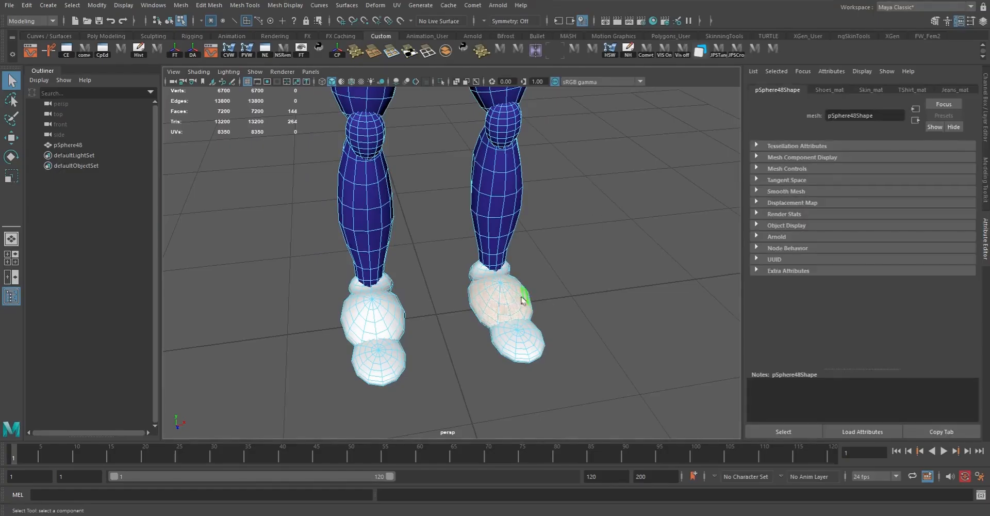
{"action": "left_click", "coordinate": [513, 186]}
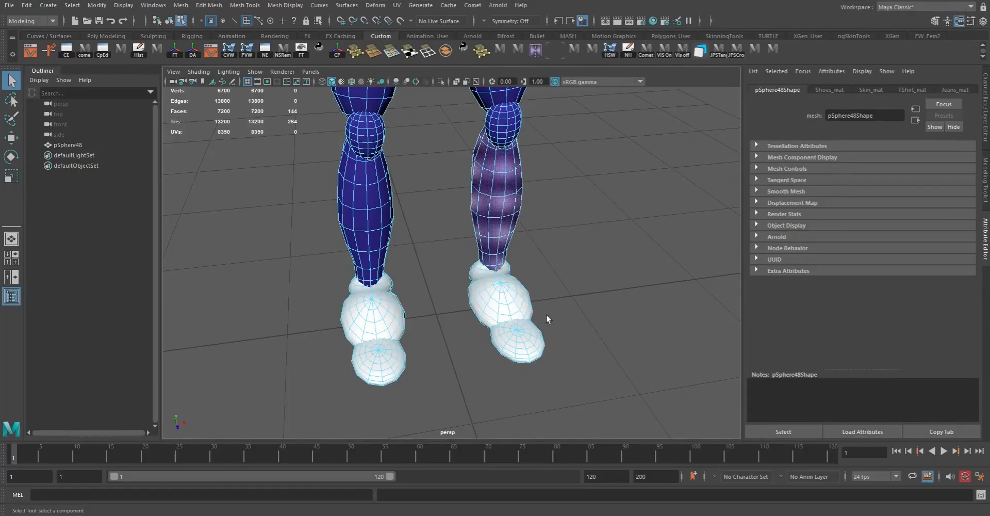
{"action": "left_click", "coordinate": [514, 298]}
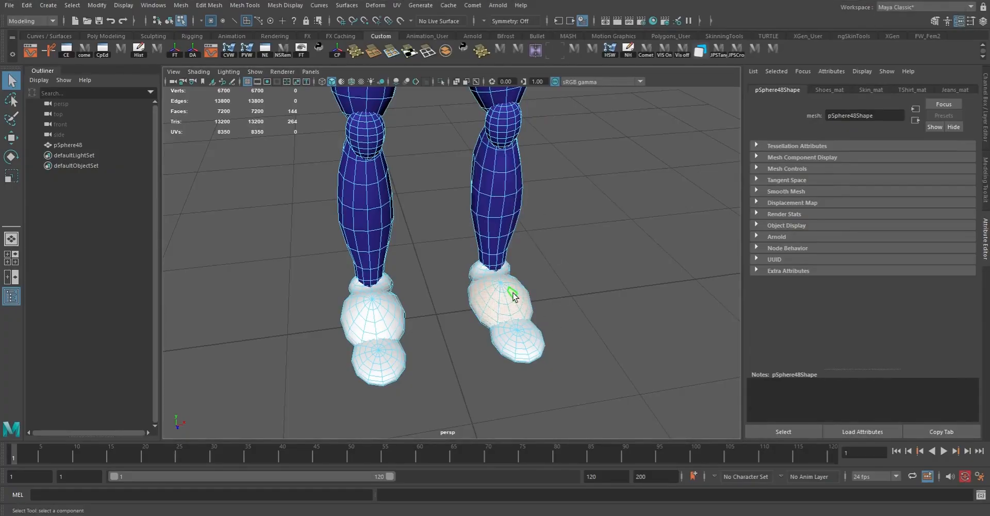
{"action": "right_click", "coordinate": [514, 297]}
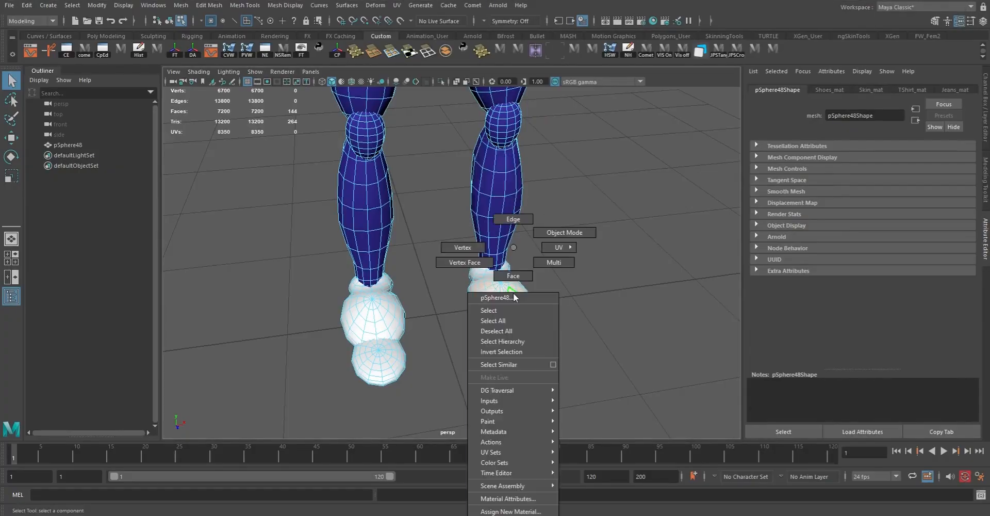
{"action": "left_click", "coordinate": [538, 501]}
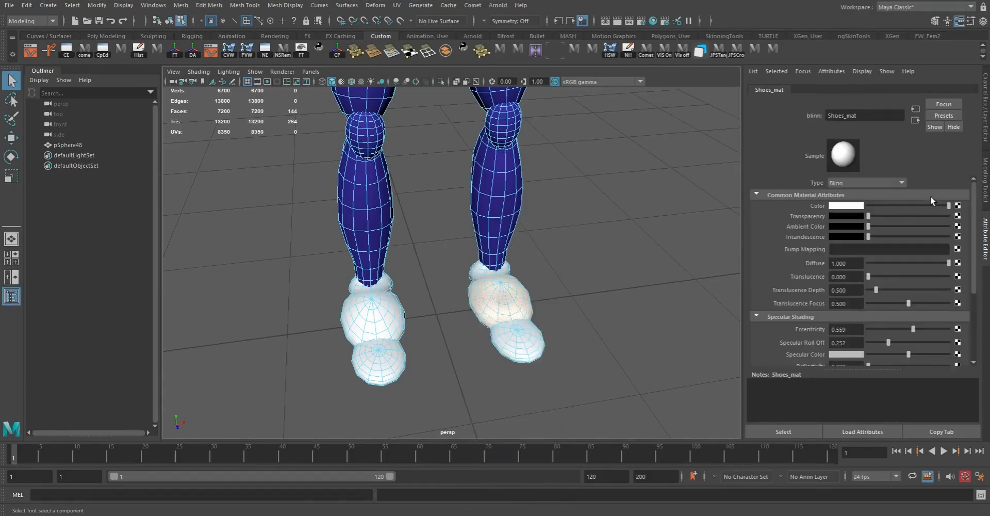
{"action": "left_click", "coordinate": [844, 206]}
{"action": "left_click", "coordinate": [844, 206]}
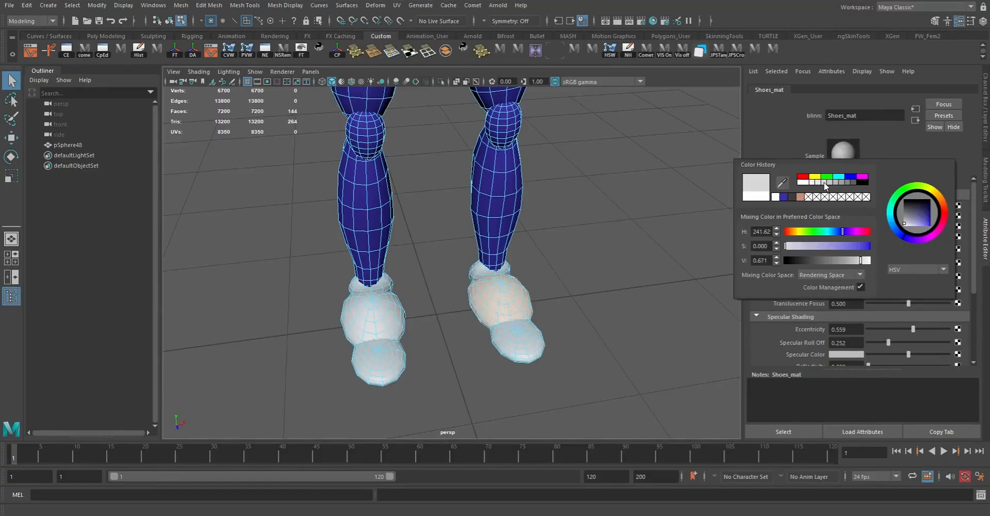
{"action": "left_click", "coordinate": [660, 221]}
- Return to object selection mode and deselect the character mesh
{"action": "right_click_drag", "start_coordinate": [621, 230], "coordinate": [547, 135], "text": "alt"}
{"action": "middle_click_drag", "start_coordinate": [544, 129], "coordinate": [549, 255], "text": "alt"}
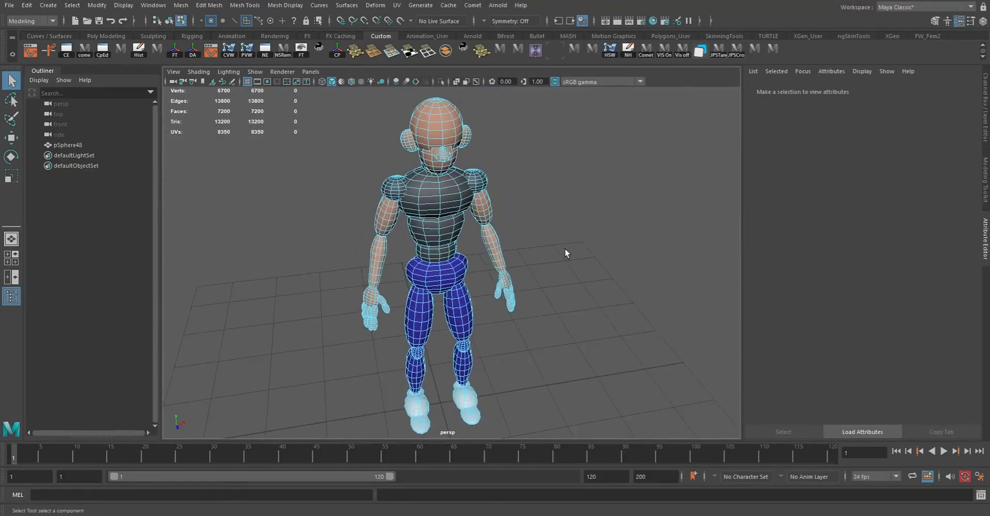
{"action": "key", "text": "F8"}
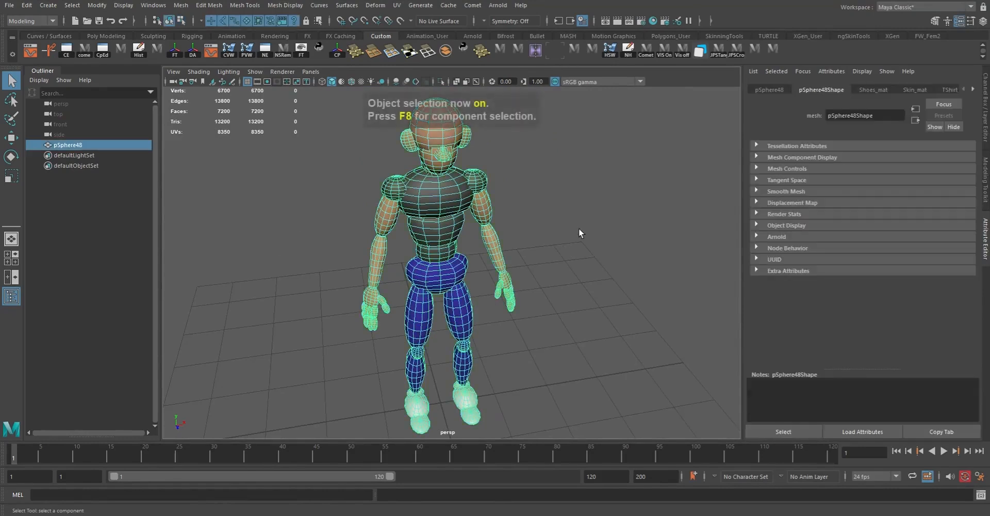
{"action": "left_click", "coordinate": [579, 228]}
{"action": "right_click_drag", "start_coordinate": [592, 248], "coordinate": [490, 234], "text": "alt"}
{"action": "left_click_drag", "start_coordinate": [490, 233], "coordinate": [420, 214], "text": "alt"}
{"action": "right_click_drag", "start_coordinate": [419, 214], "coordinate": [447, 210], "text": "alt"}
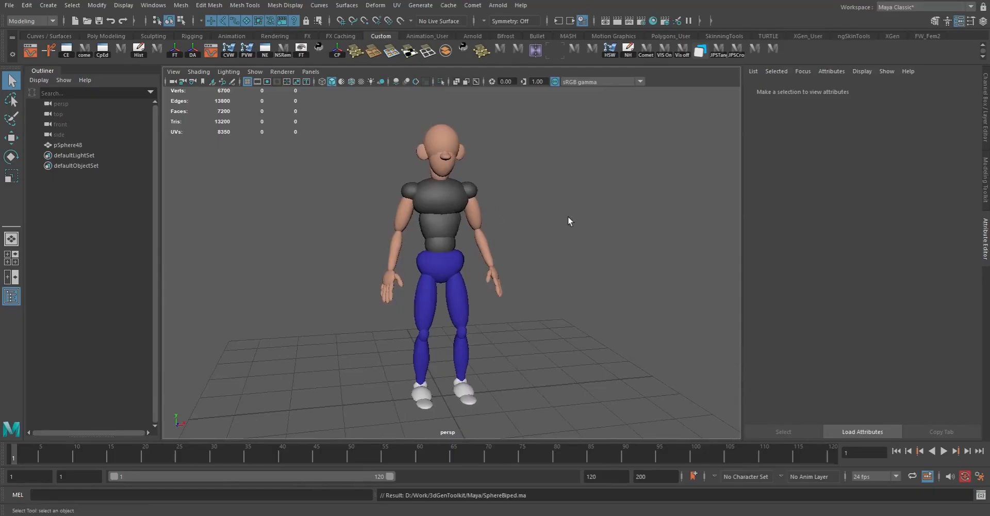
- Examine the skin, T-shirt, jeans and shoe materials on the whole character from several angles and distances
{"action": "left_click_drag", "start_coordinate": [492, 267], "coordinate": [582, 280], "text": "alt"}
{"action": "scroll", "coordinate": [486, 281], "scroll_direction": "up", "scroll_amount": 5}
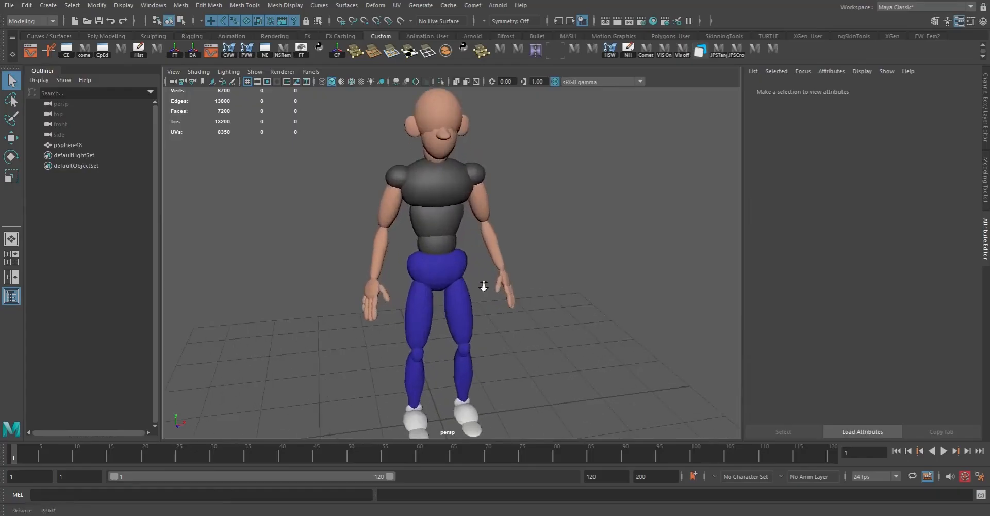
{"action": "scroll", "coordinate": [442, 279], "scroll_direction": "down", "scroll_amount": 3}
{"action": "left_click_drag", "start_coordinate": [451, 273], "coordinate": [498, 266], "text": "alt"}
{"action": "middle_click_drag", "start_coordinate": [481, 256], "coordinate": [459, 234], "text": "alt"}
{"action": "left_click_drag", "start_coordinate": [543, 261], "coordinate": [479, 254], "text": "alt"}
{"action": "mouse_move", "coordinate": [460, 229]}
{"action": "middle_mouse_down", "text": "alt"}
{"action": "mouse_move", "coordinate": [539, 219]}
{"action": "mouse_move", "coordinate": [517, 203]}
{"action": "mouse_move", "coordinate": [468, 237]}
{"action": "middle_mouse_up", "text": "alt"}
{"action": "scroll", "coordinate": [473, 224], "scroll_direction": "up", "scroll_amount": 1}
{"action": "left_click_drag", "start_coordinate": [468, 237], "coordinate": [490, 246], "text": "alt"}
{"action": "middle_click_drag", "start_coordinate": [490, 246], "coordinate": [449, 242], "text": "alt"}
{"action": "scroll", "coordinate": [459, 232], "scroll_direction": "down", "scroll_amount": 1}
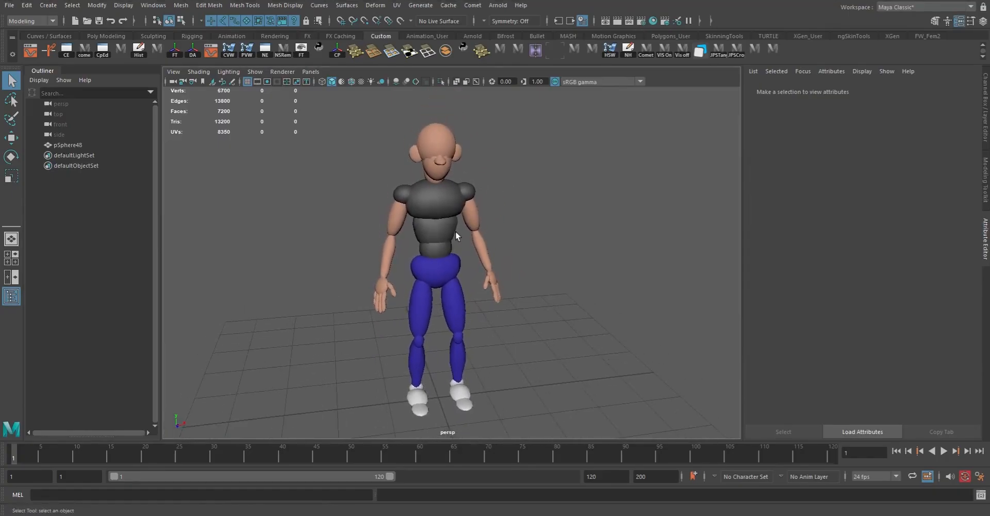